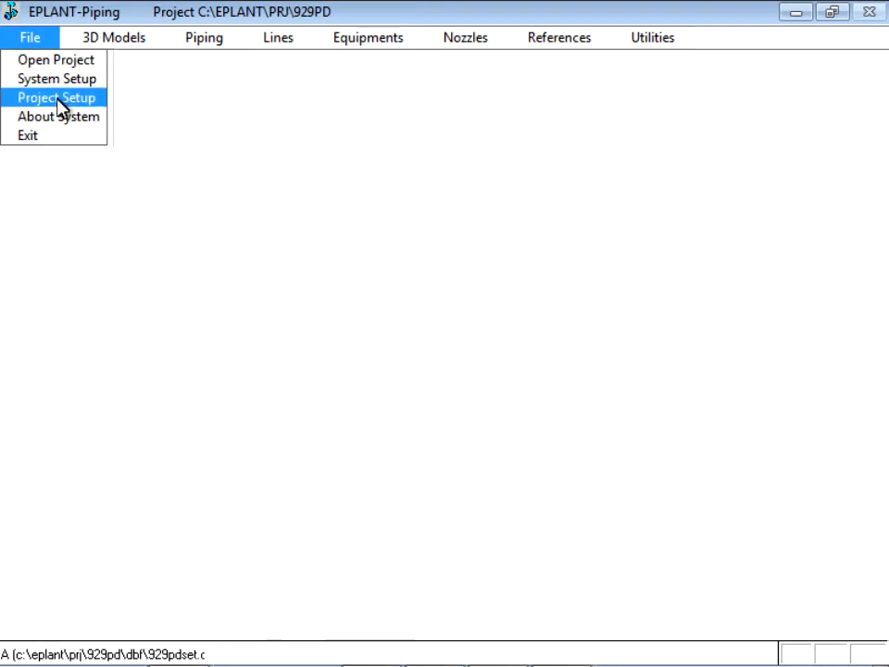
Review the joint identification codes and Iso notes options in the project setup without changing them
left_click(58, 99)
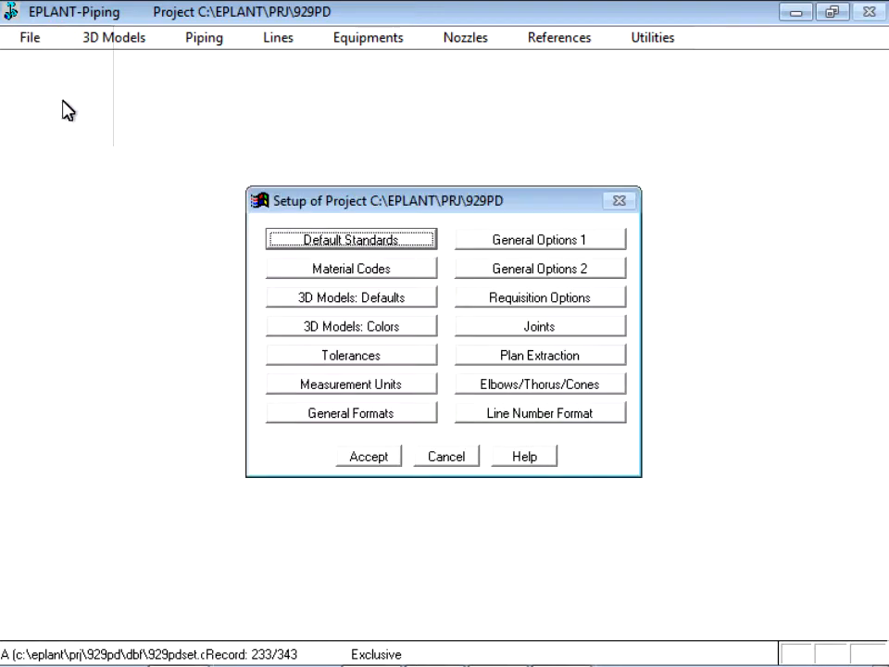
left_click(474, 326)
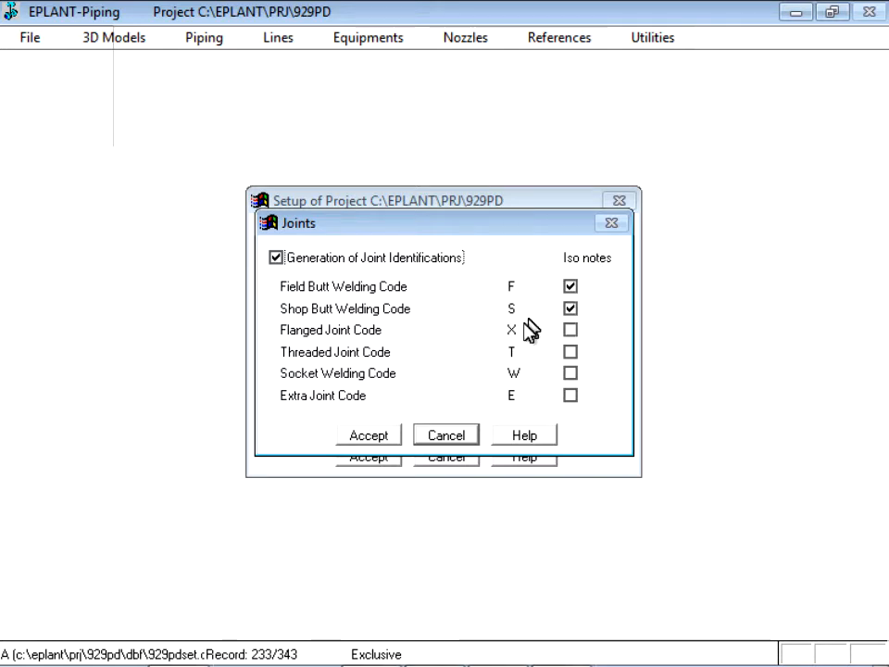
left_click(460, 433)
left_click(454, 463)
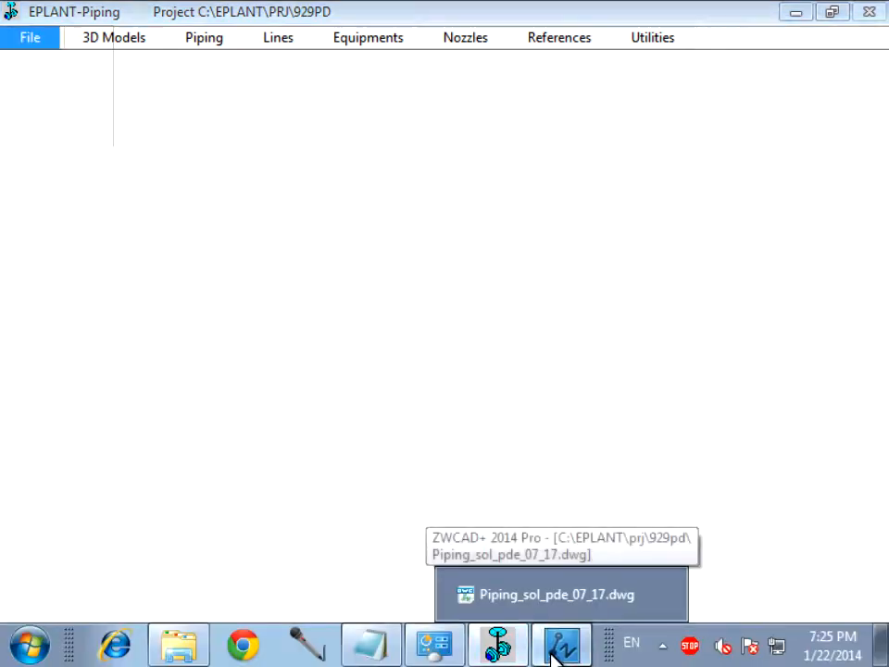
Switch to ZWCAD and review the spools assigned to line 8"-A661-C01-WR-02, picking it graphically on the long sloping pipe
left_click(558, 653)
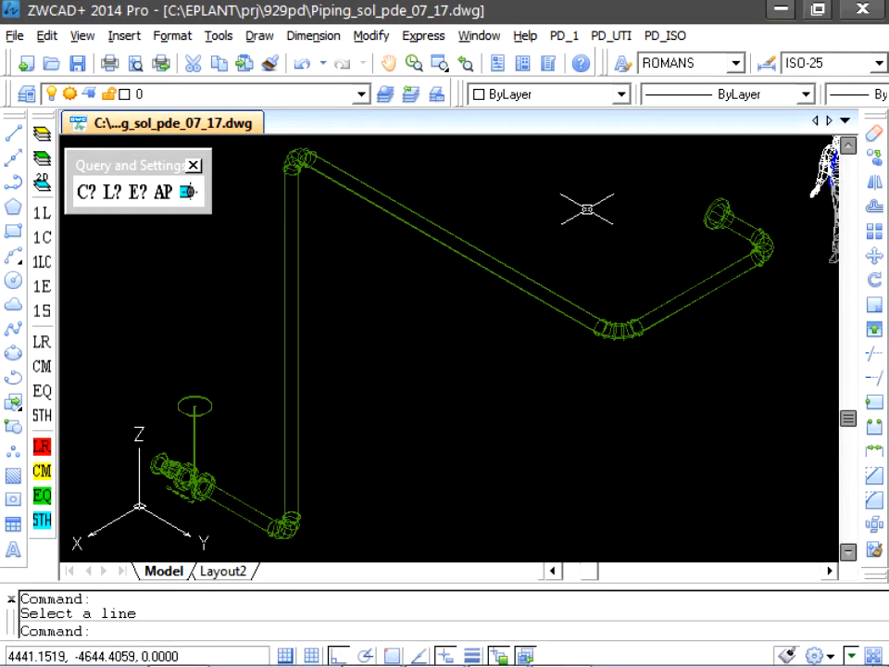
left_click(611, 36)
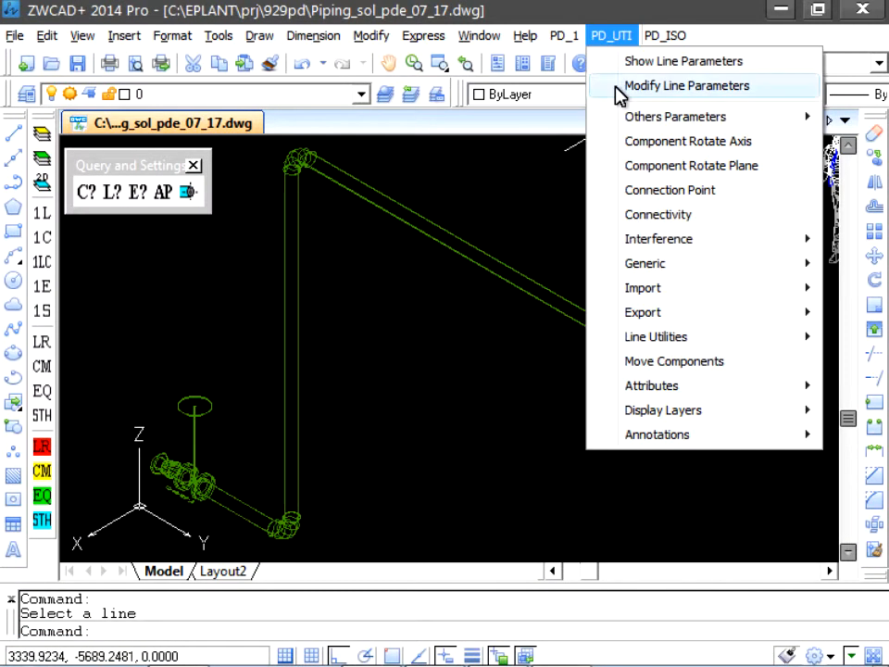
mouse_move(607, 266)
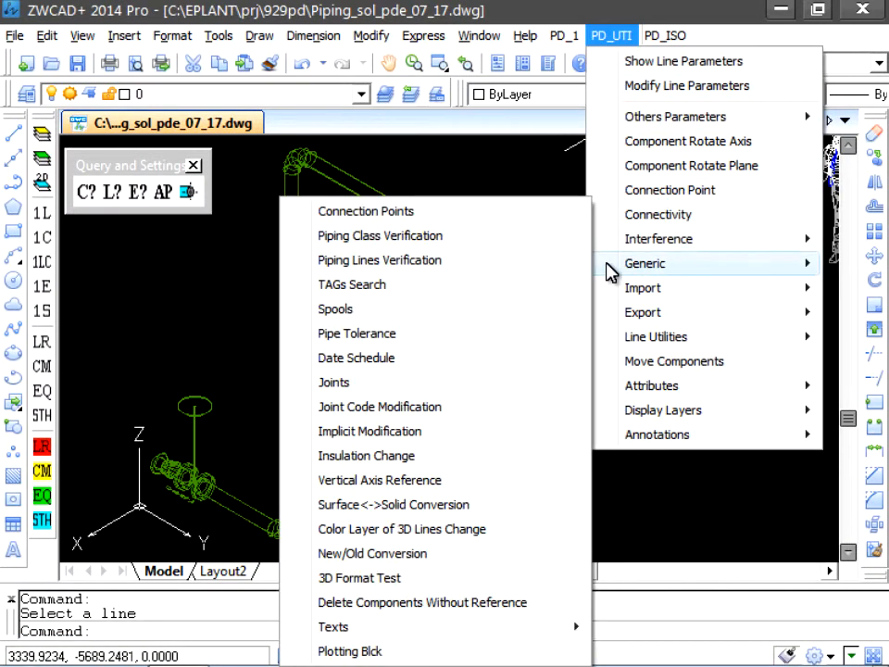
left_click(353, 315)
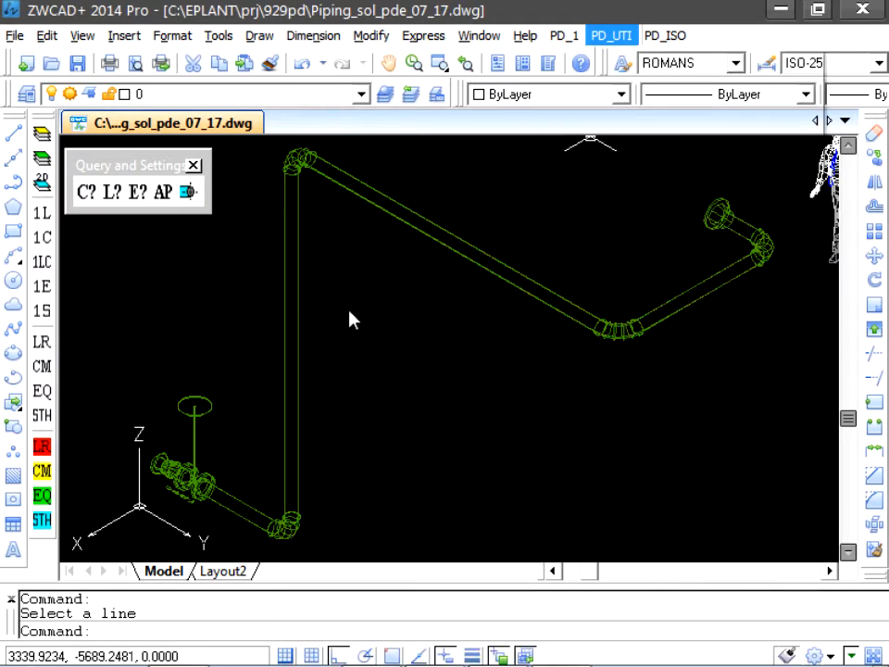
left_click(389, 185)
left_click(384, 185)
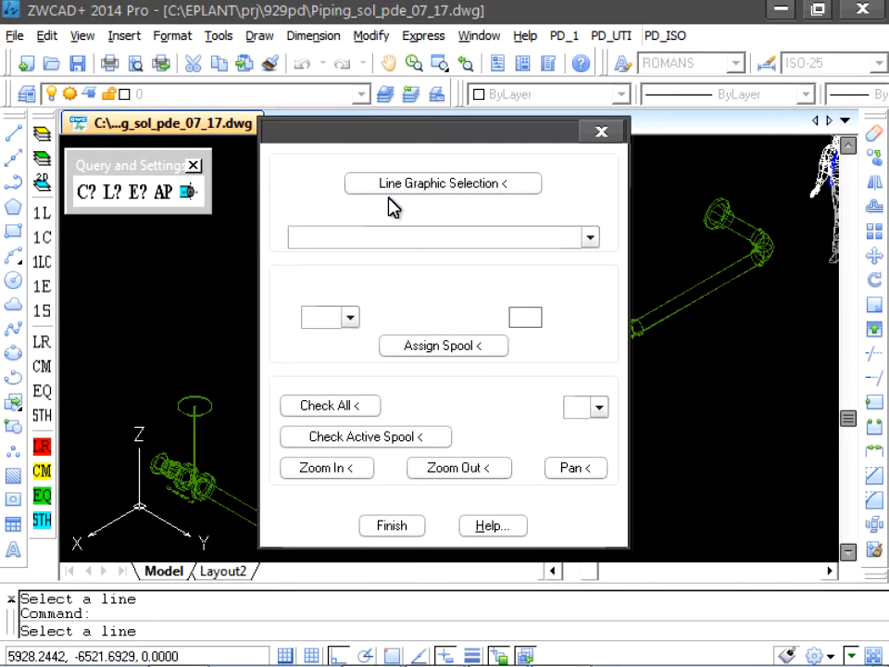
left_click(350, 317)
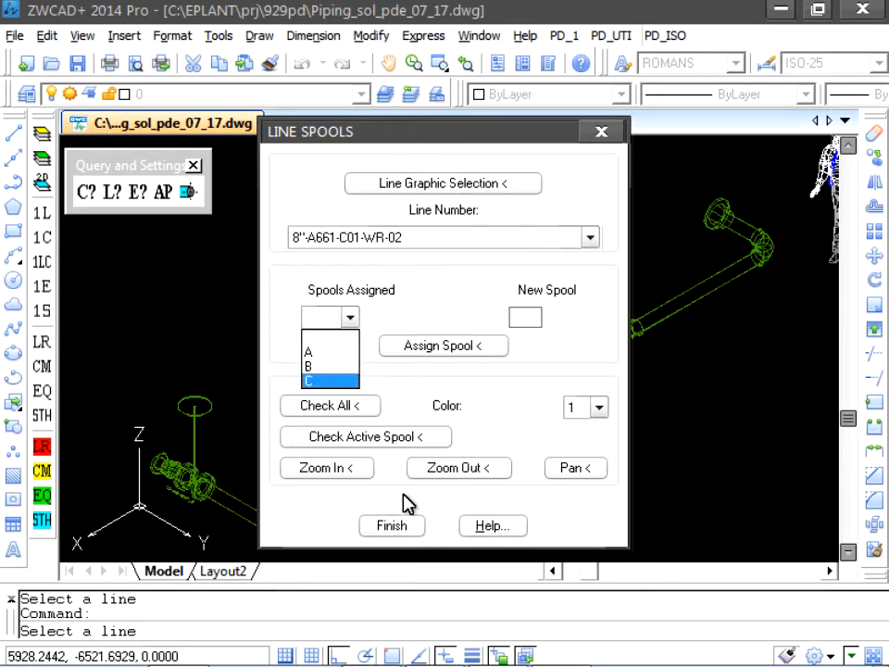
left_click(392, 525)
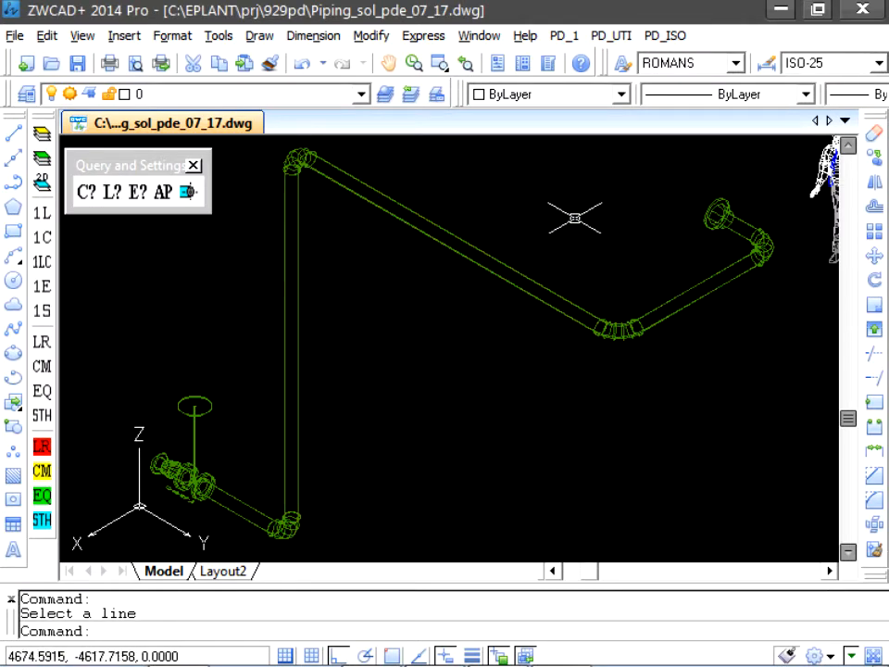
Start Joint Identification and select line 8"-A661-C01-WR-02 graphically from the model
left_click(611, 35)
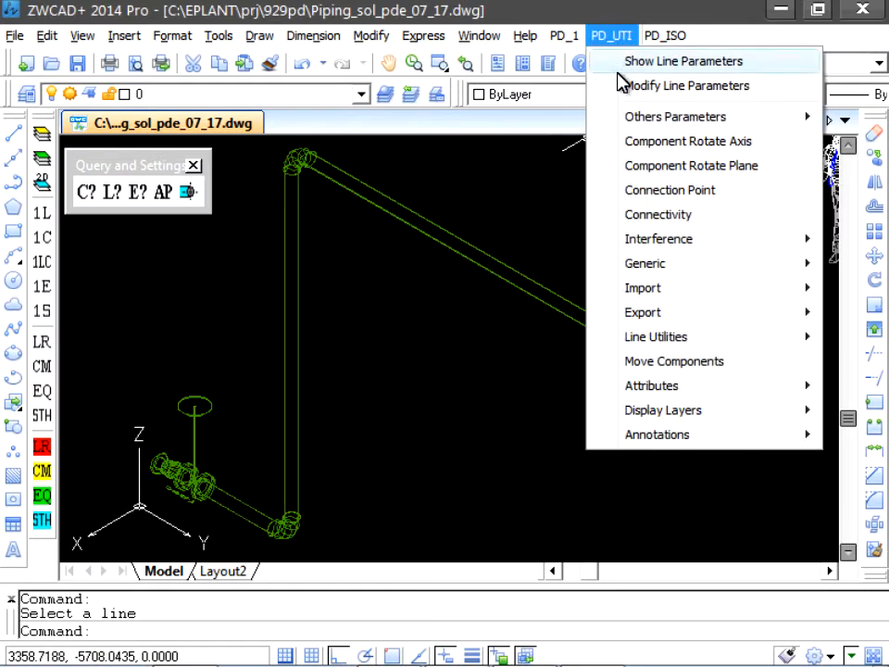
mouse_move(626, 268)
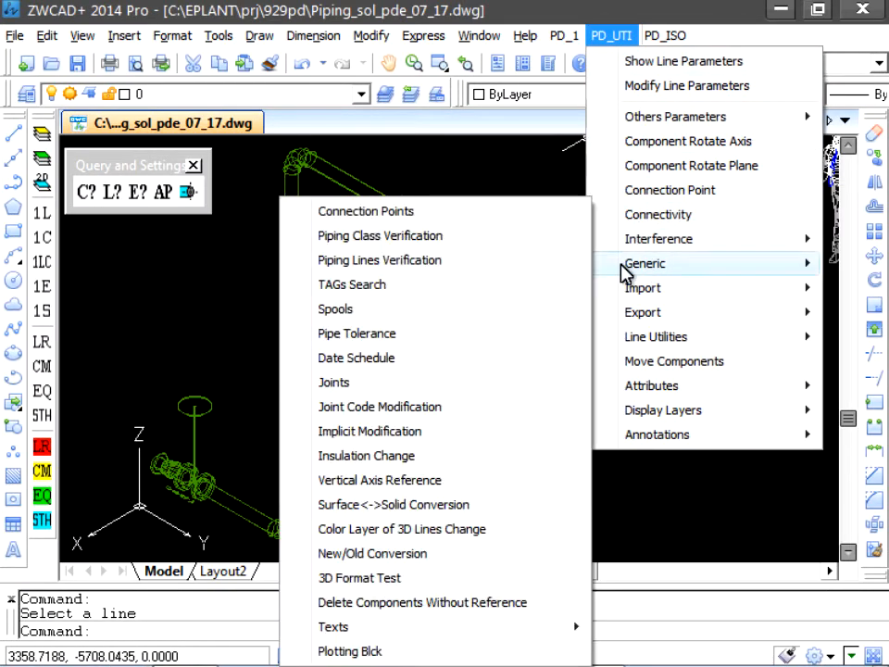
left_click(333, 382)
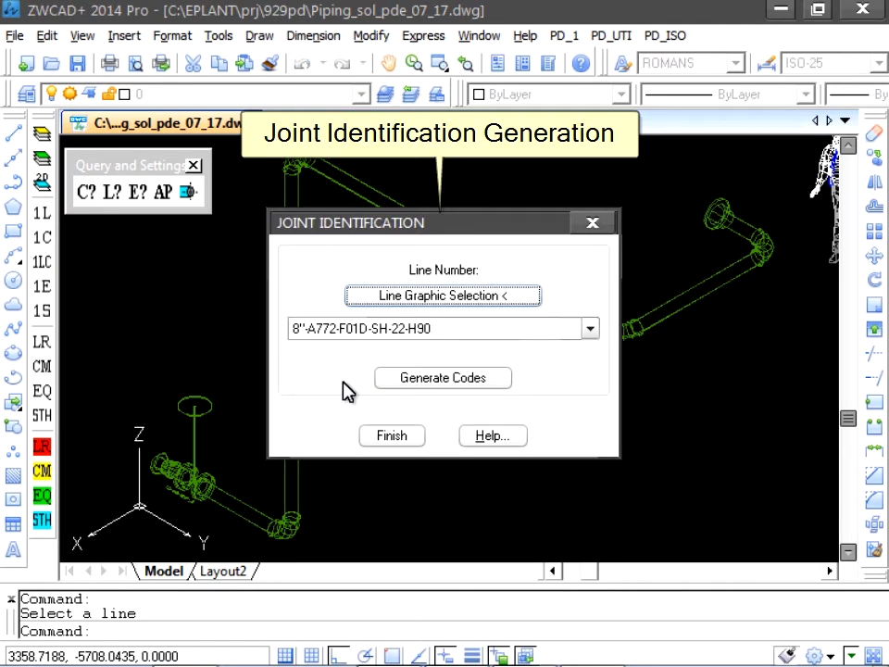
left_click(371, 296)
left_click(398, 195)
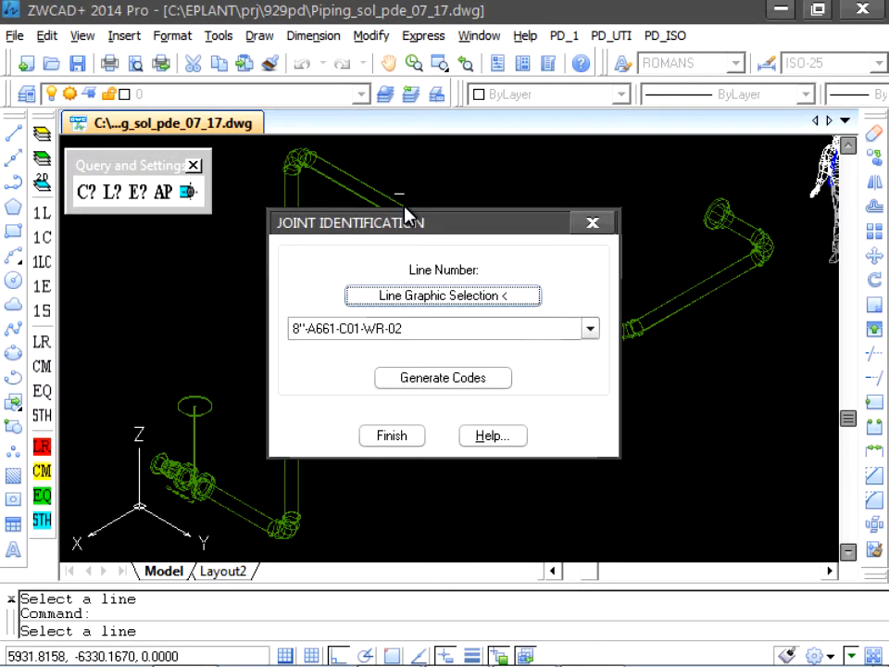
Generate the line's joint codes, choosing the end flange beside the reducer as the first component, and finish Joint Identification
left_click(420, 379)
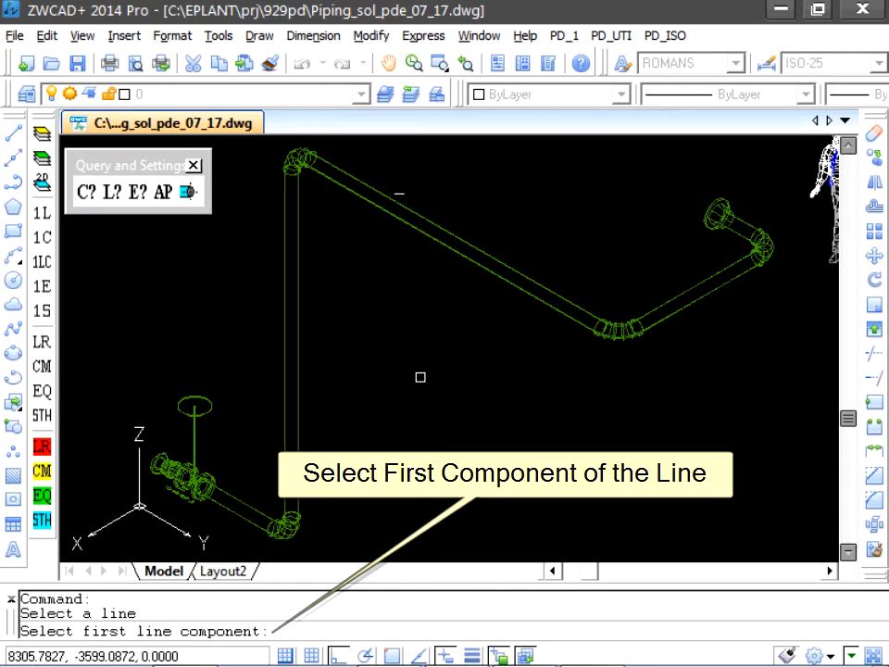
scroll(359, 416, "up", 6)
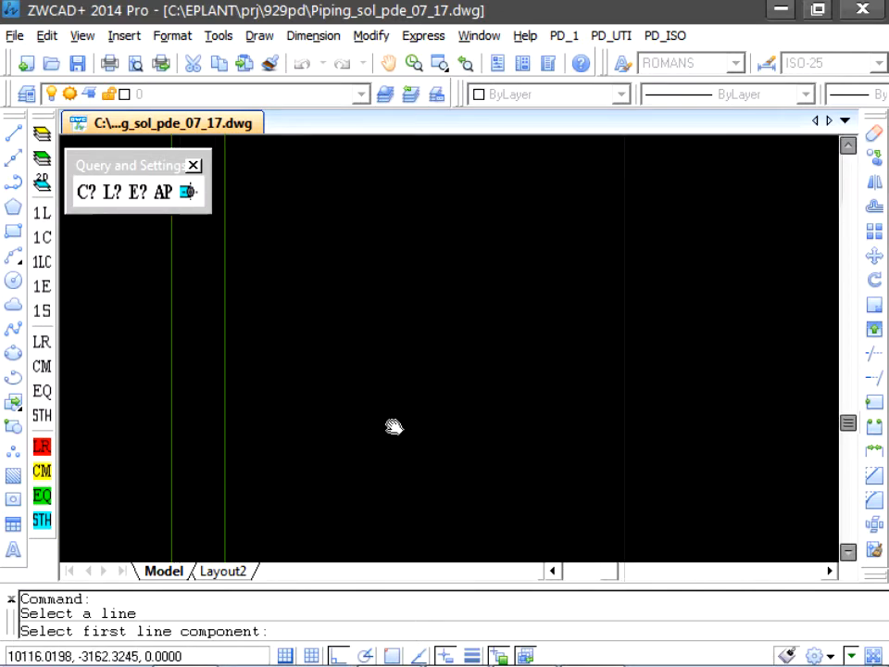
middle_click_drag(394, 426, 710, 325)
middle_click_drag(419, 358, 645, 357)
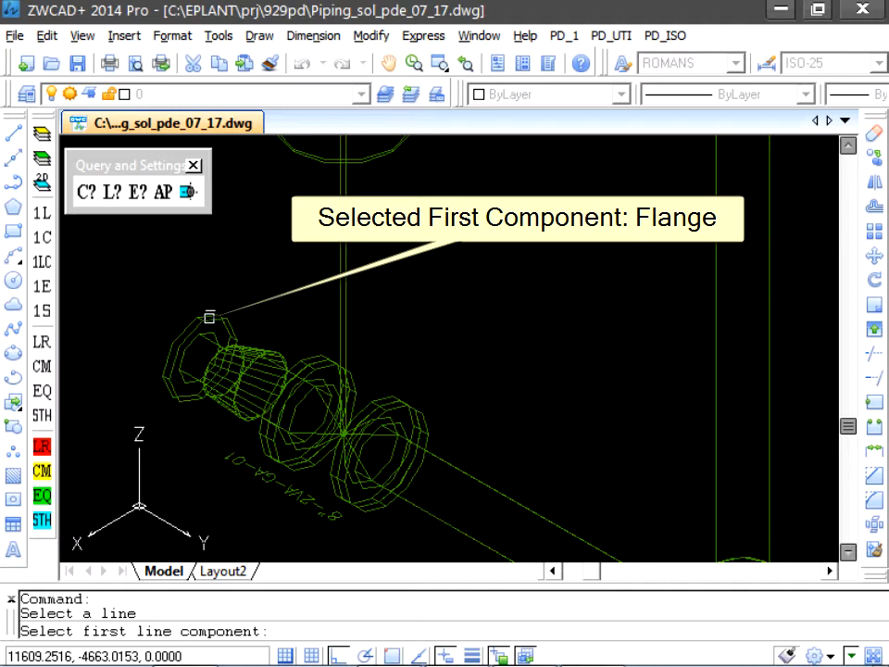
left_click(209, 317)
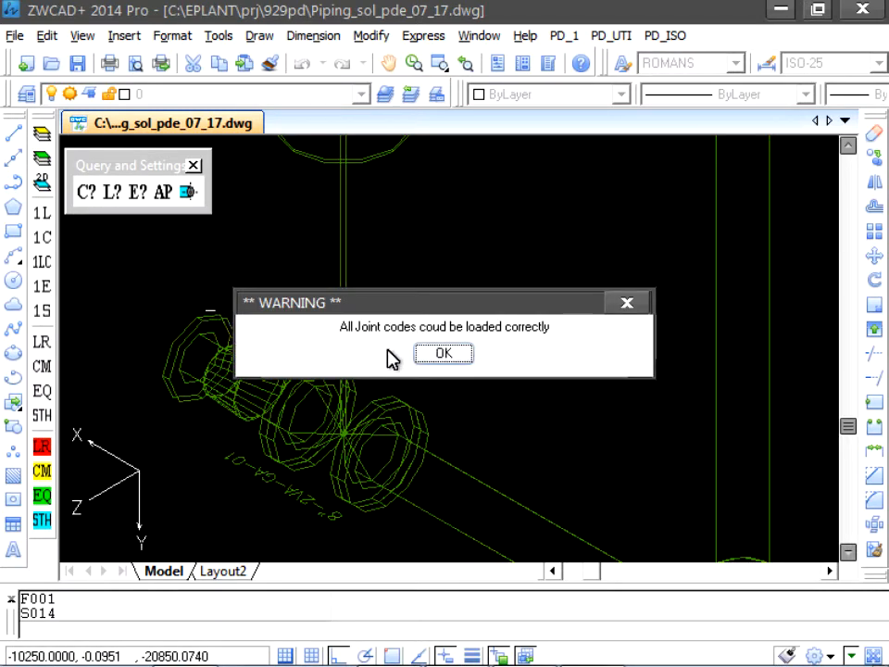
left_click(457, 359)
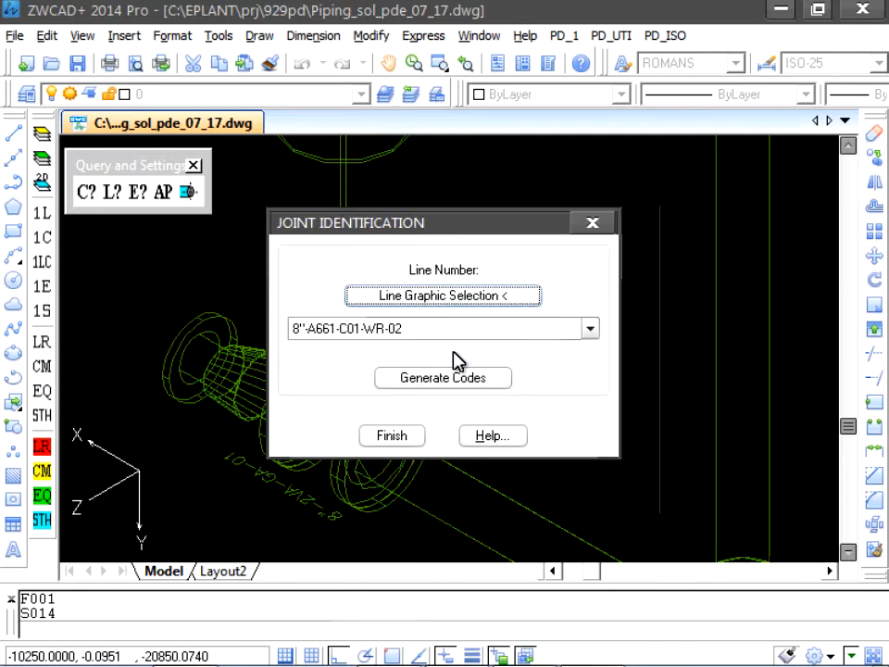
left_click(392, 436)
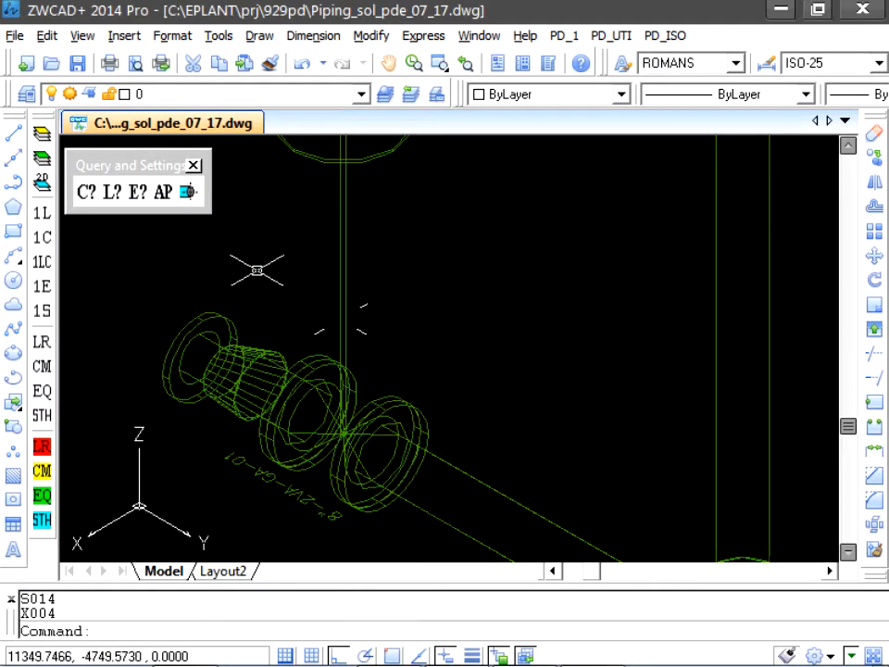
Query the end flange's component characteristics to check its joint codes
left_click(86, 198)
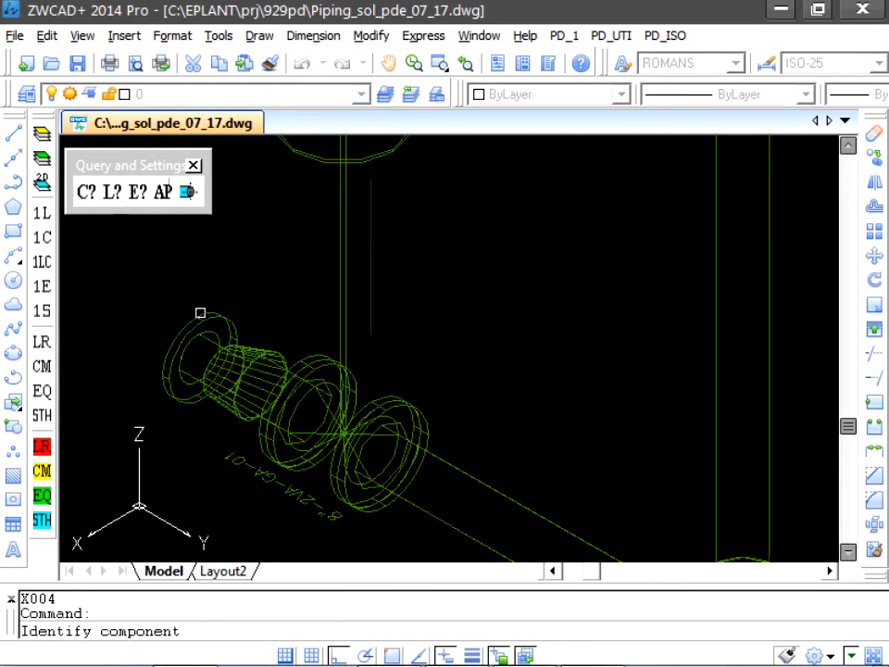
left_click(222, 323)
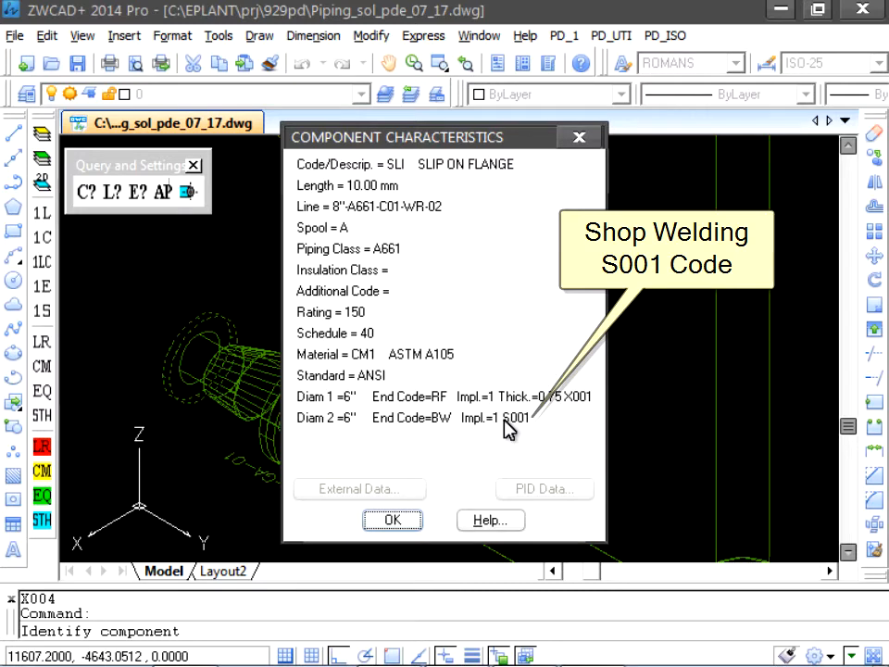
left_click(403, 521)
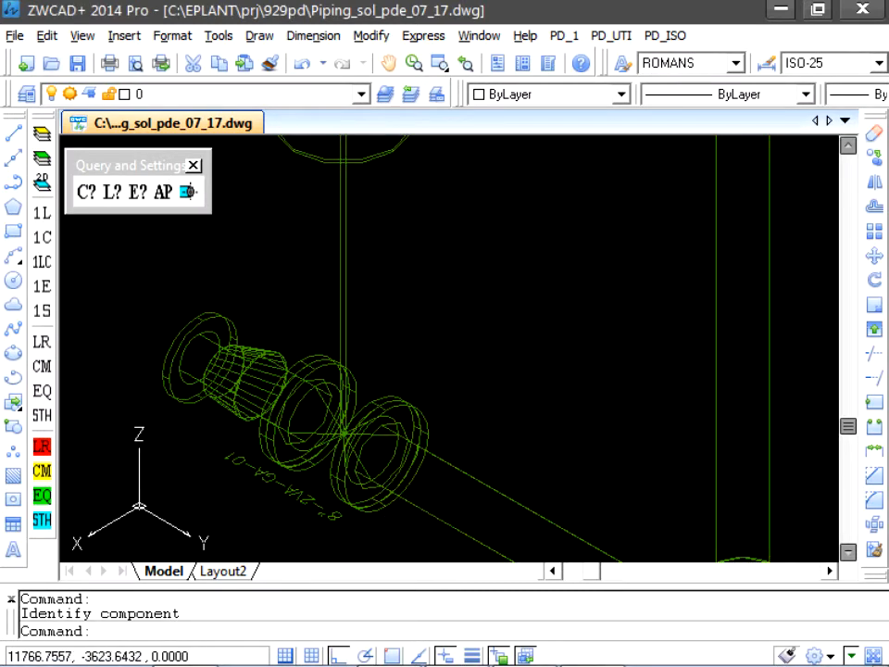
Query the eccentric reducer's component characteristics to check the joint codes at both of its ends
right_click(428, 369)
left_click(505, 53)
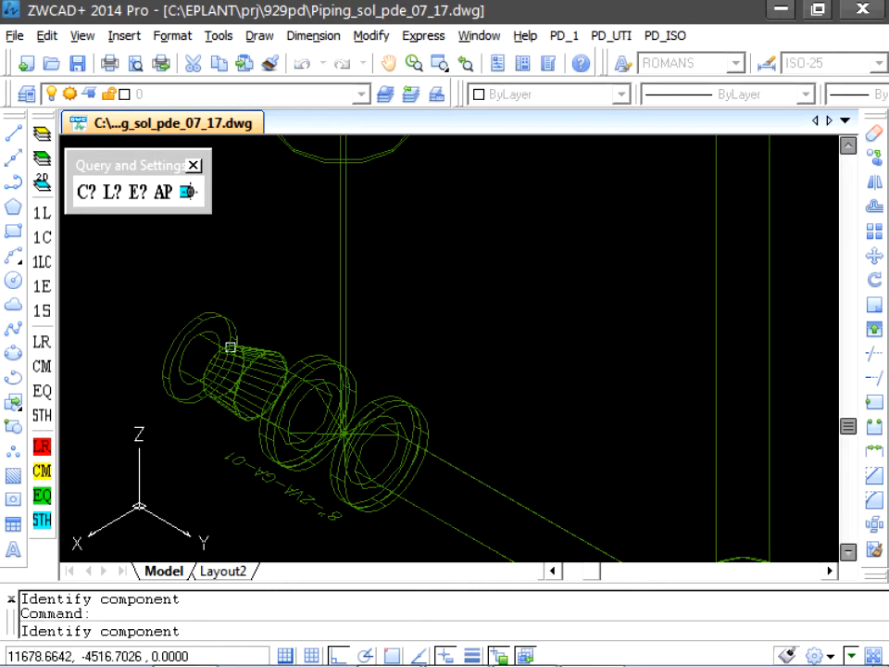
left_click(242, 356)
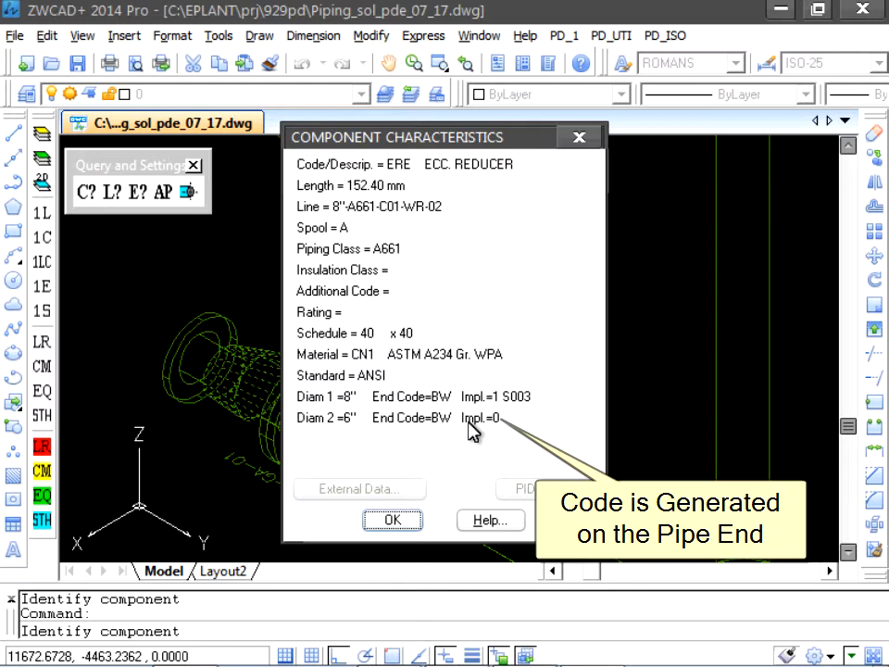
left_click(392, 519)
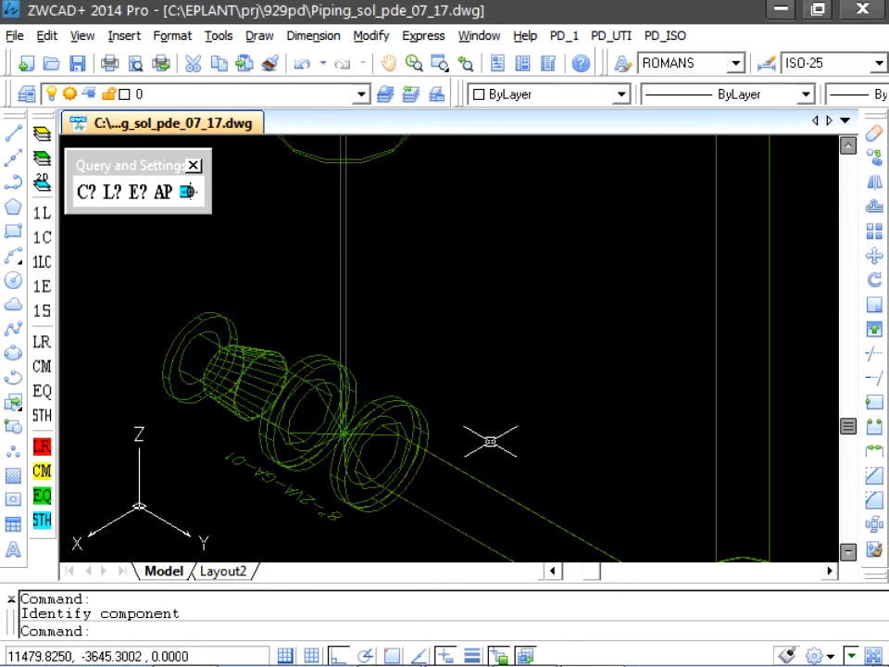
Query the component characteristics of the elbow atop the vertical pipe to check its field and shop weld codes
scroll(524, 413, "down", 5)
middle_click_drag(535, 410, 433, 457)
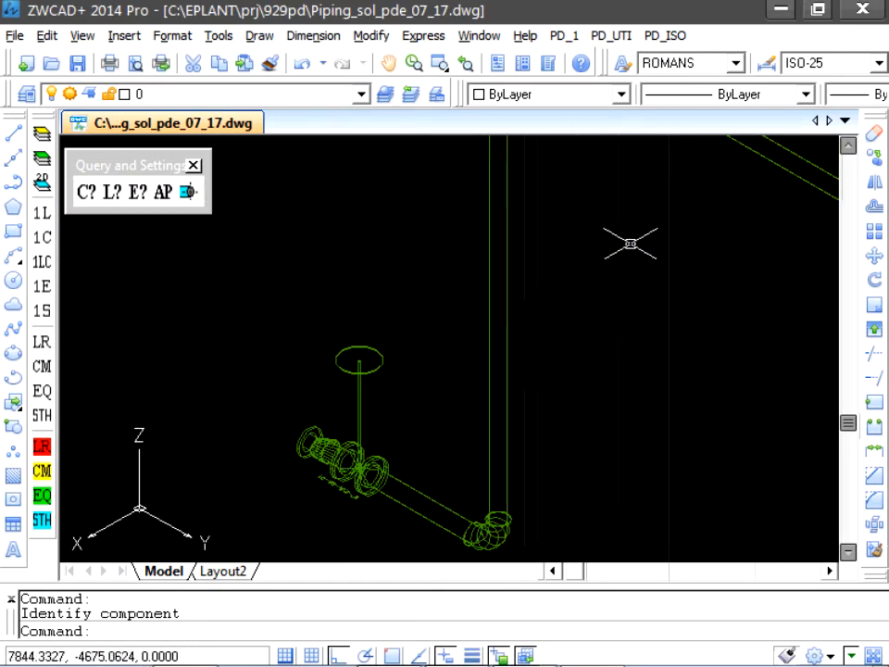
middle_click_drag(627, 242, 580, 460)
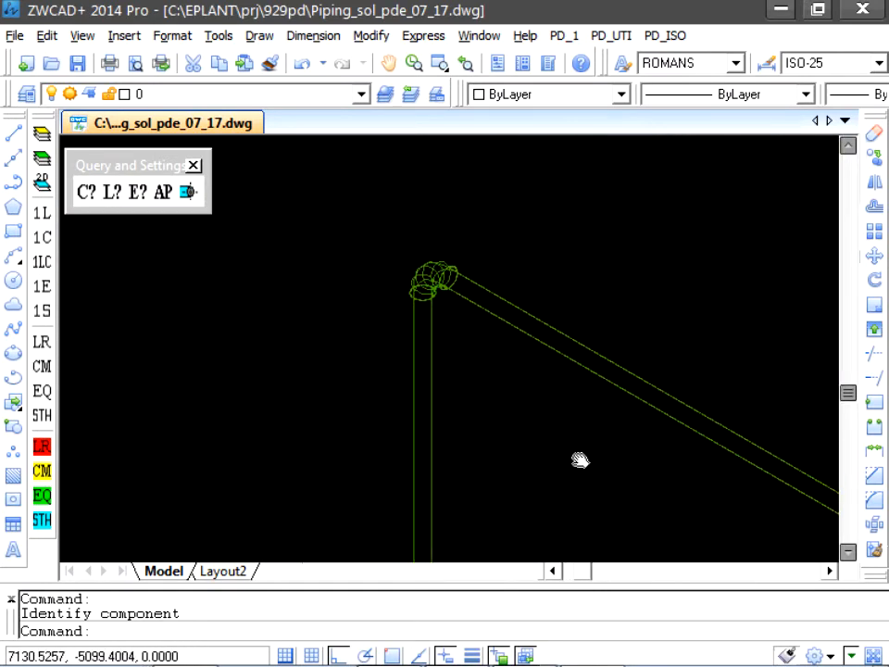
left_click(85, 192)
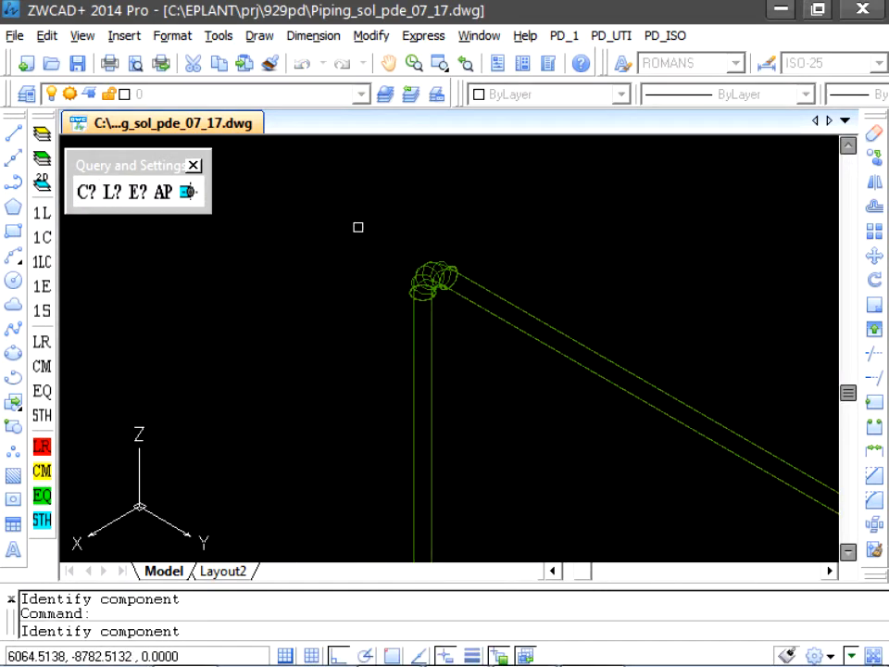
left_click(430, 262)
left_click_drag(411, 140, 198, 116)
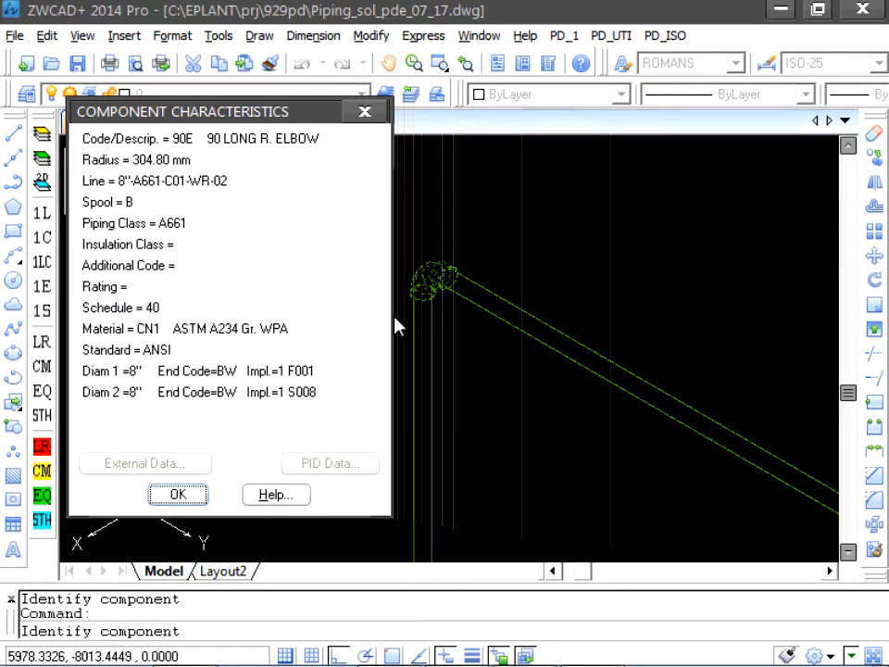
left_click(172, 498)
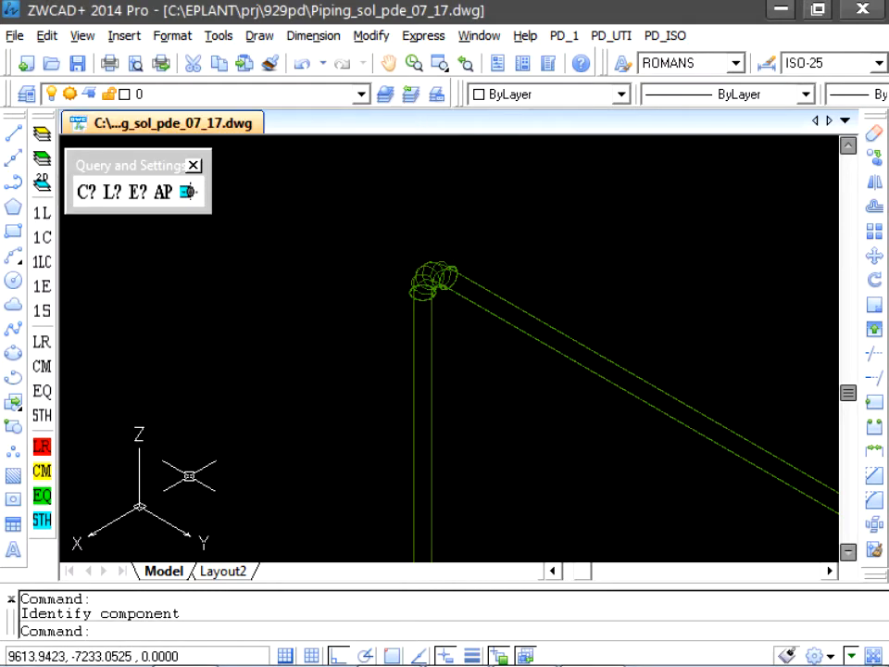
Query the connection point where the upper elbow meets the long sloping pipe to check its joint code
left_click(192, 193)
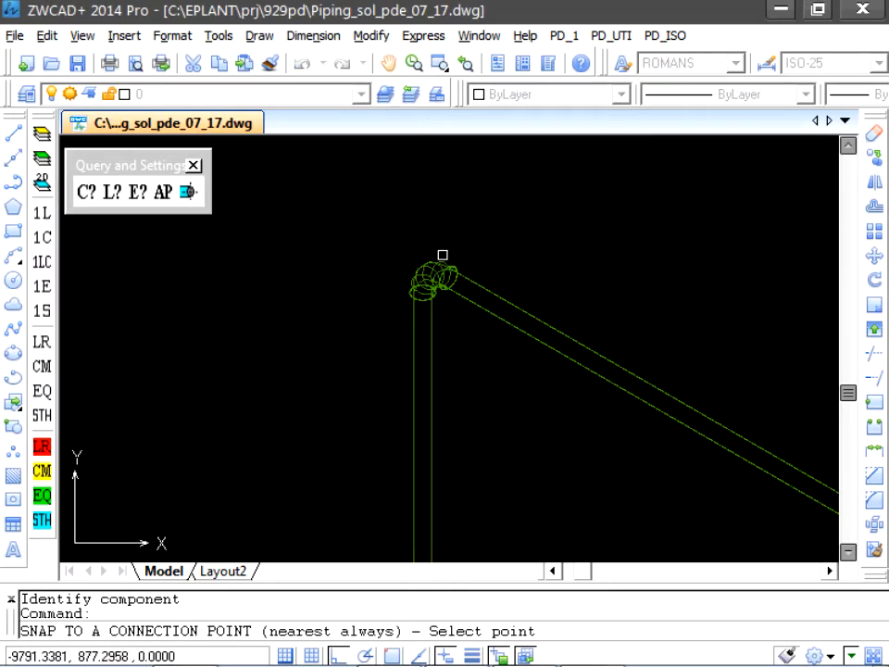
left_click(442, 270)
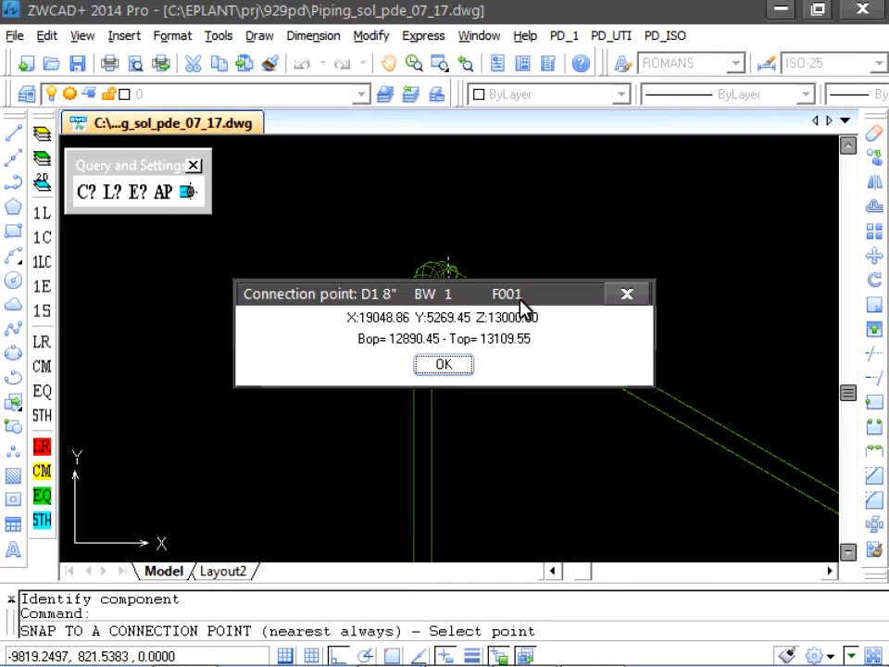
left_click(447, 366)
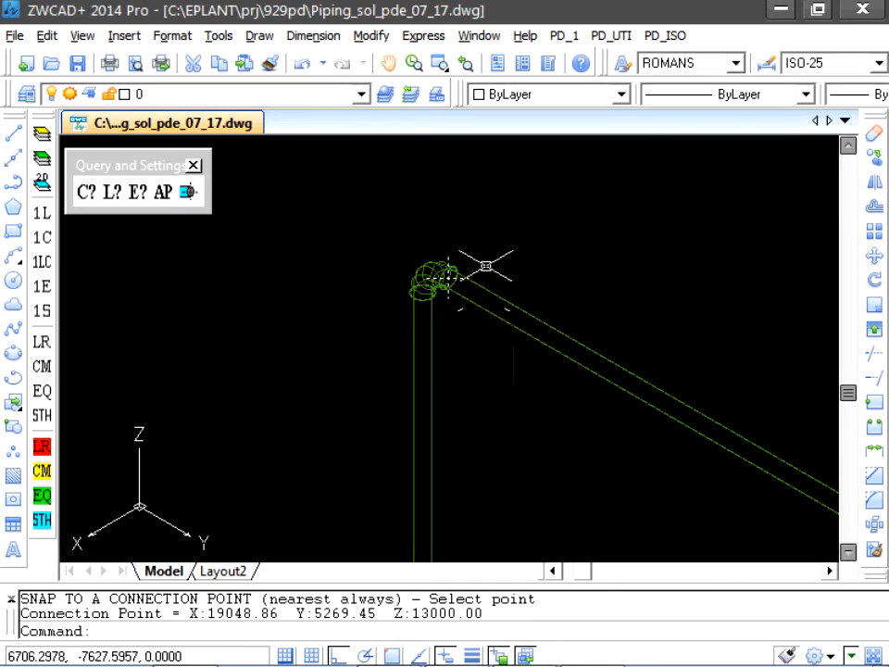
Read the joint code at the upper elbow's connection to the long sloping pipe with the Joint Code Modification command
left_click(611, 37)
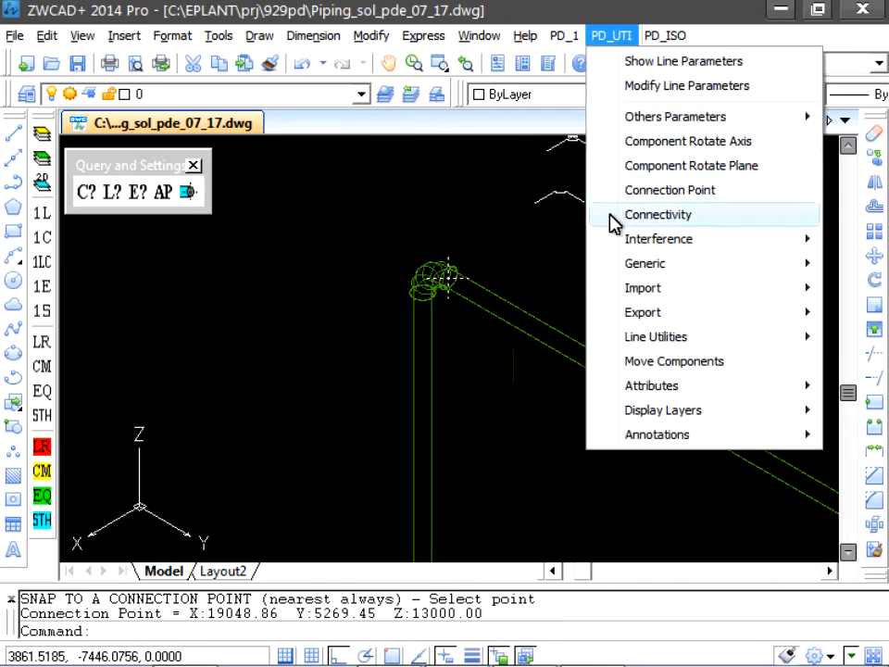
mouse_move(639, 264)
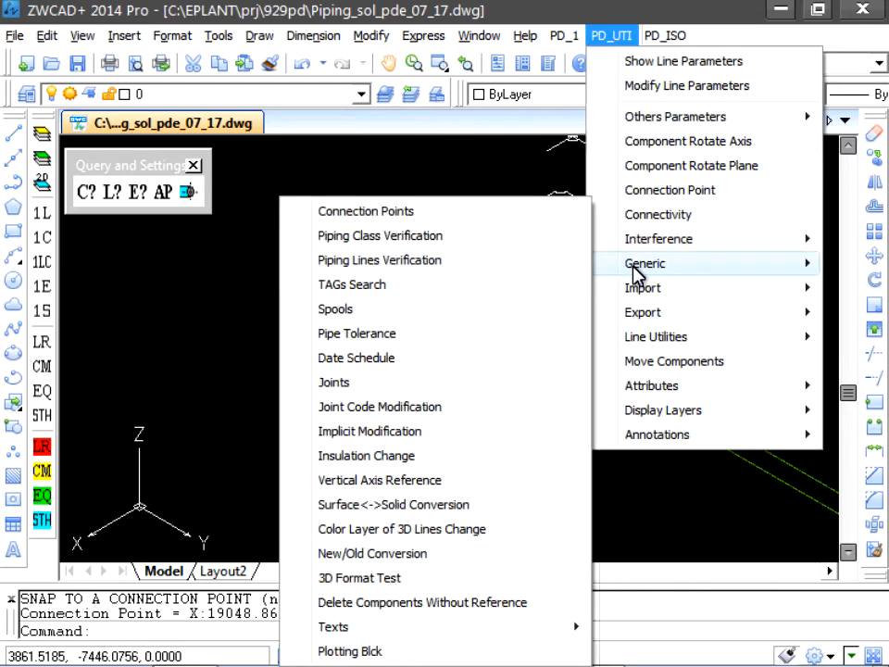
left_click(379, 410)
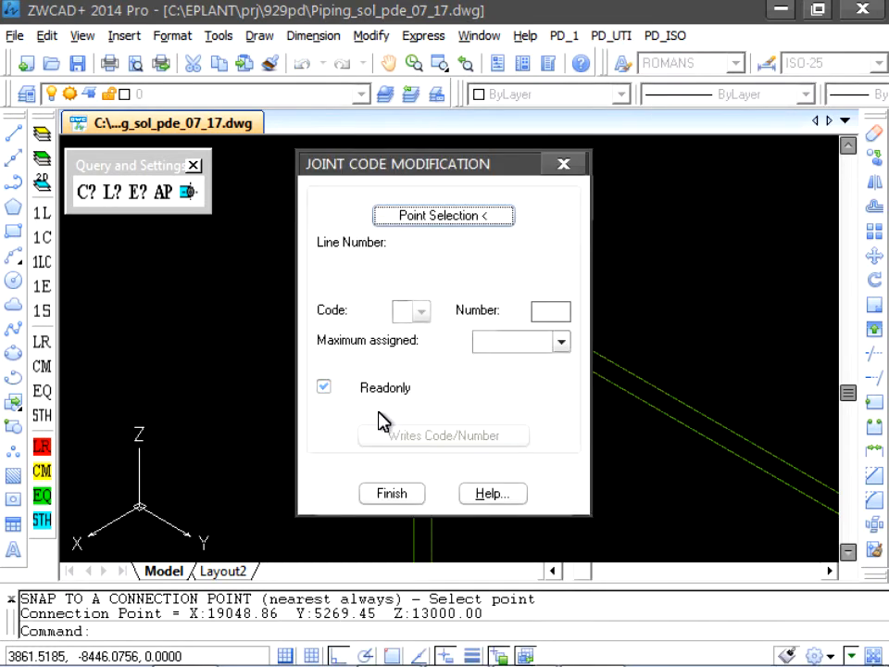
left_click(437, 214)
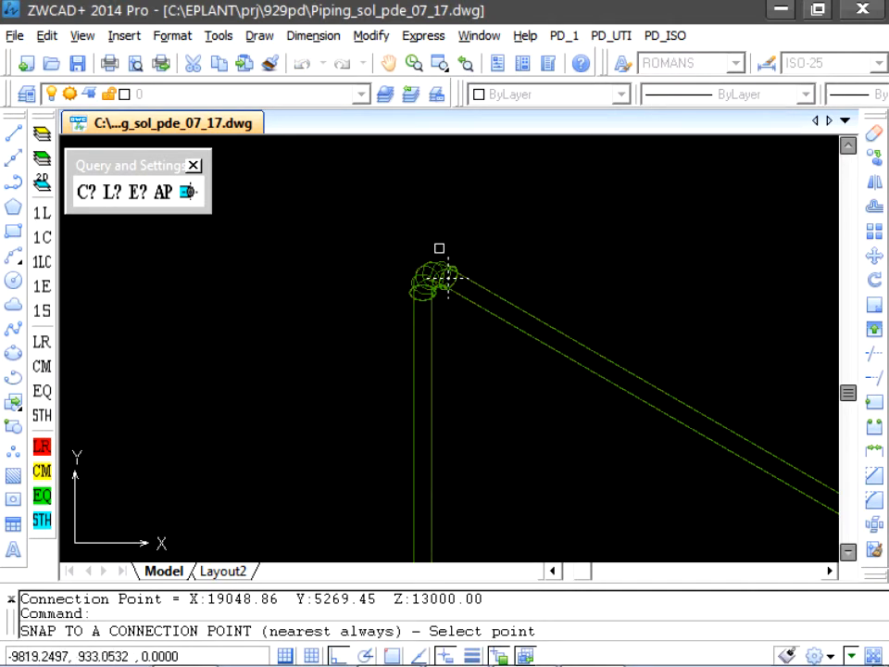
left_click(439, 264)
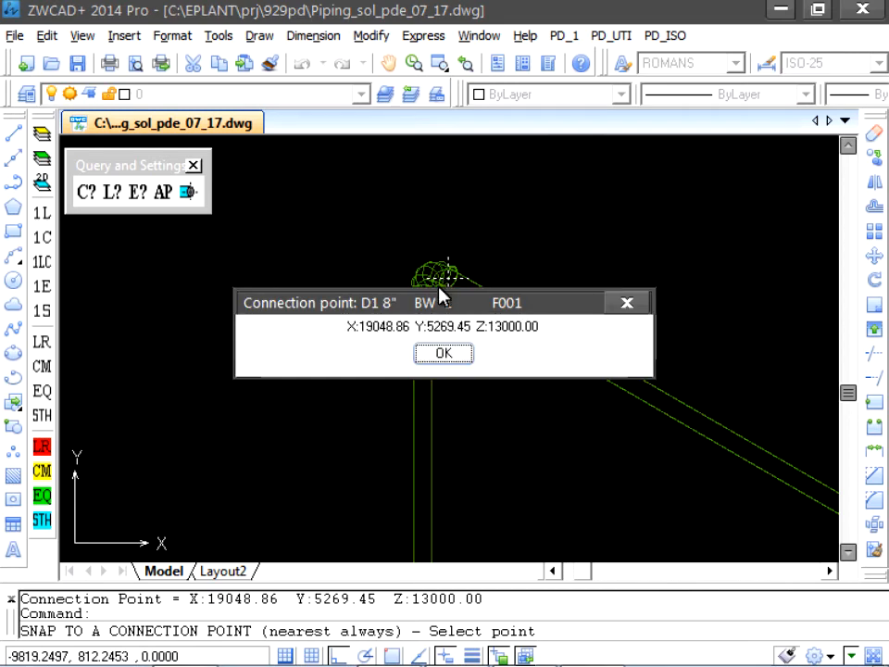
left_click(445, 352)
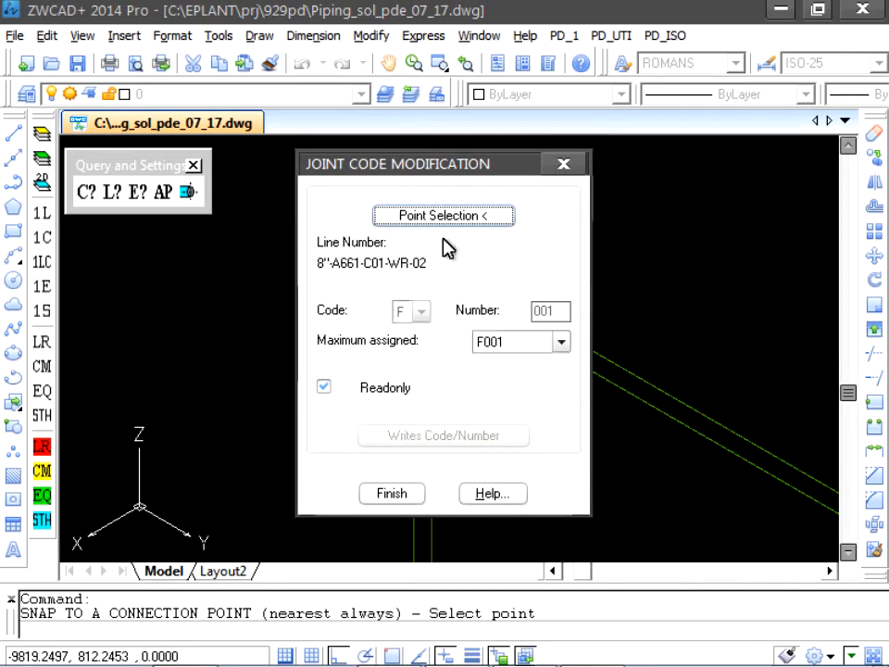
Turn off Readonly, choose joint code S, check the maximum assigned numbers, and finish without writing the code
left_click_drag(404, 176, 236, 168)
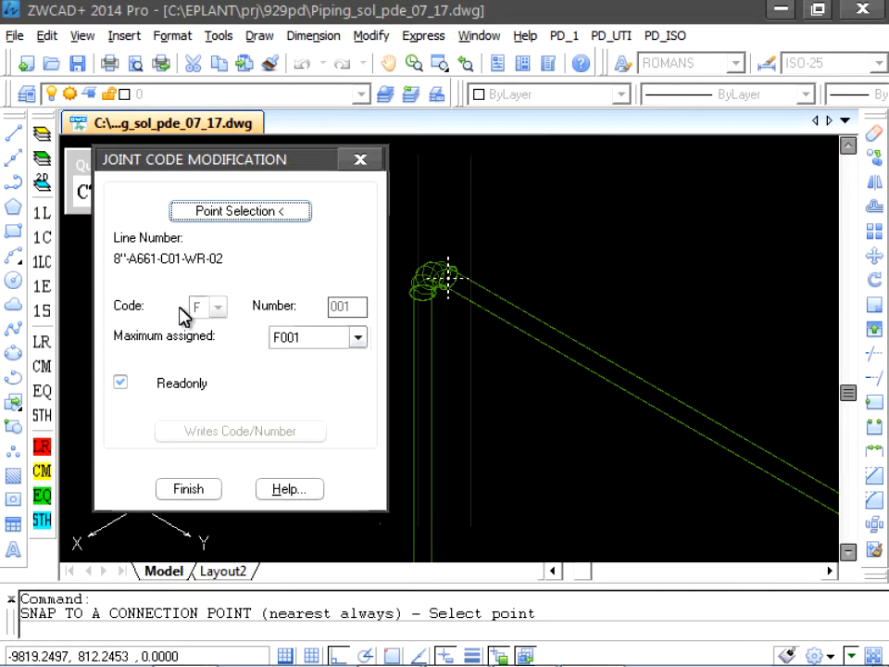
left_click(120, 382)
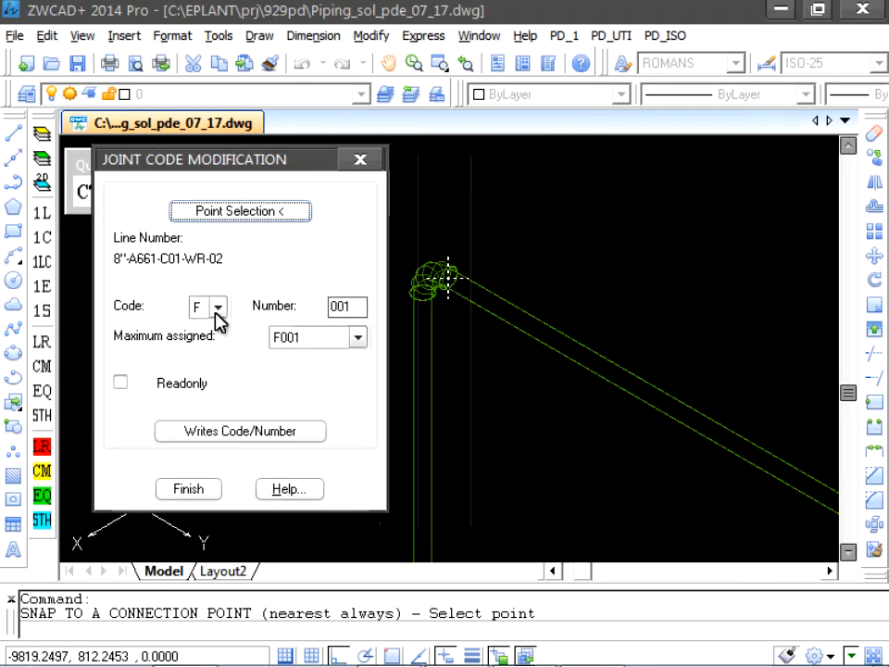
left_click(218, 309)
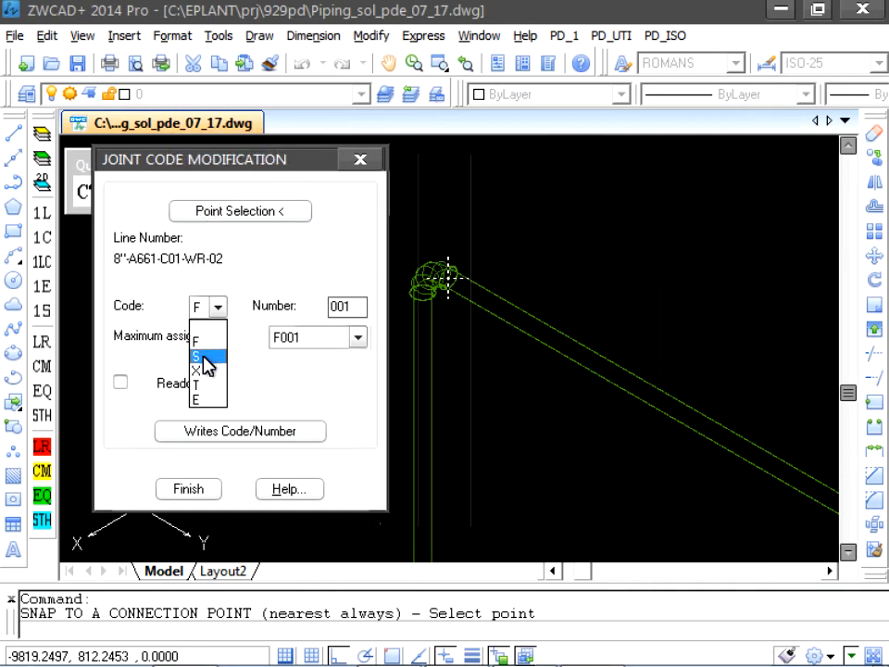
left_click(203, 357)
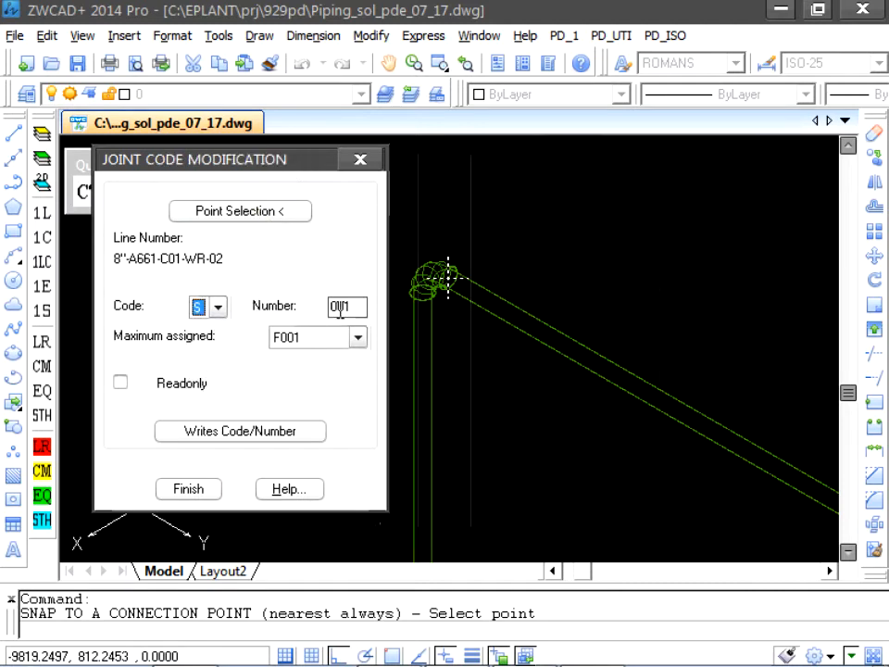
left_click(355, 337)
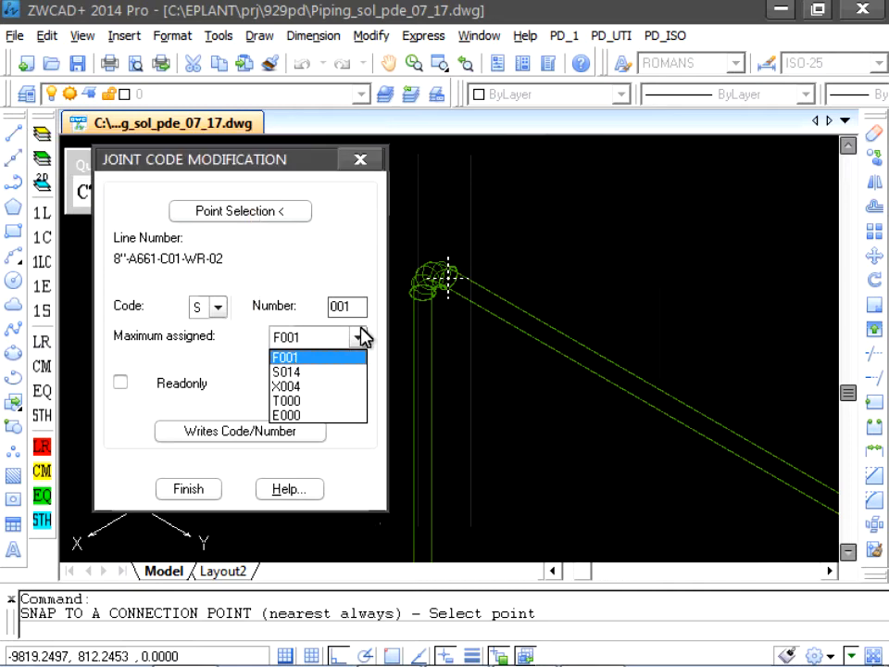
left_click(195, 489)
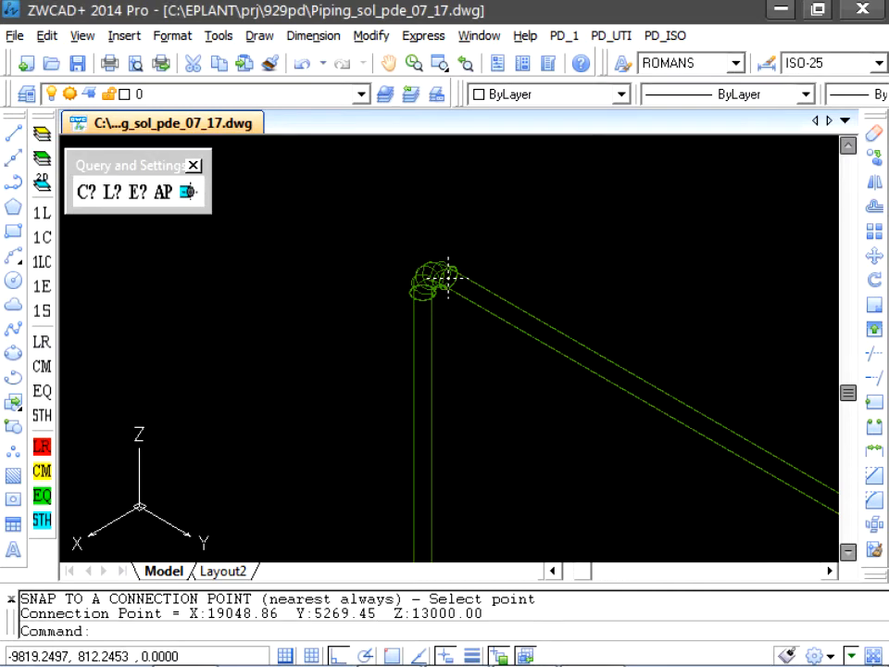
Extract a line-only isometric of line 8"-A661-C01-WR-02 to the file 8_A661-C01-WR-02-1
left_click(565, 35)
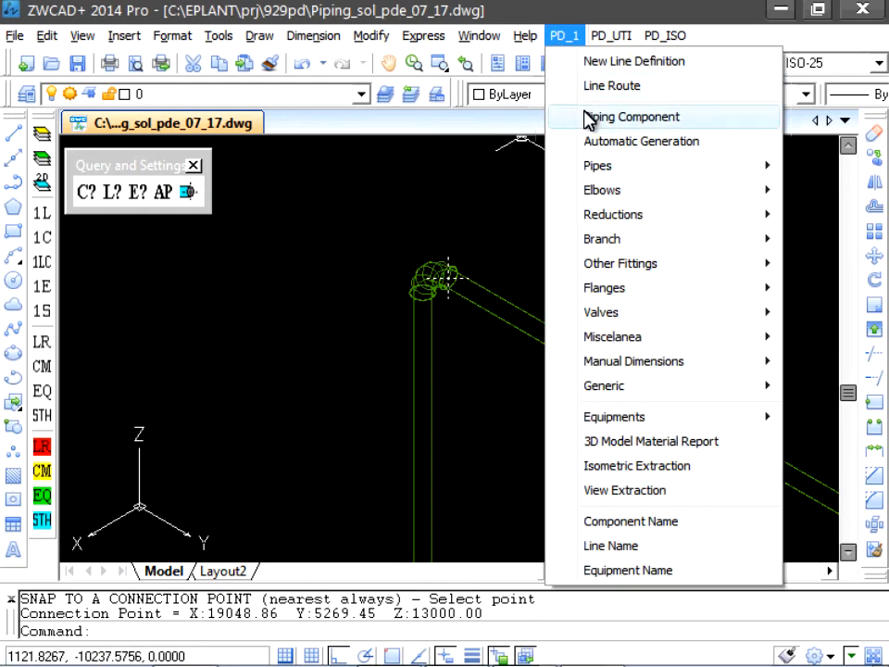
left_click(613, 458)
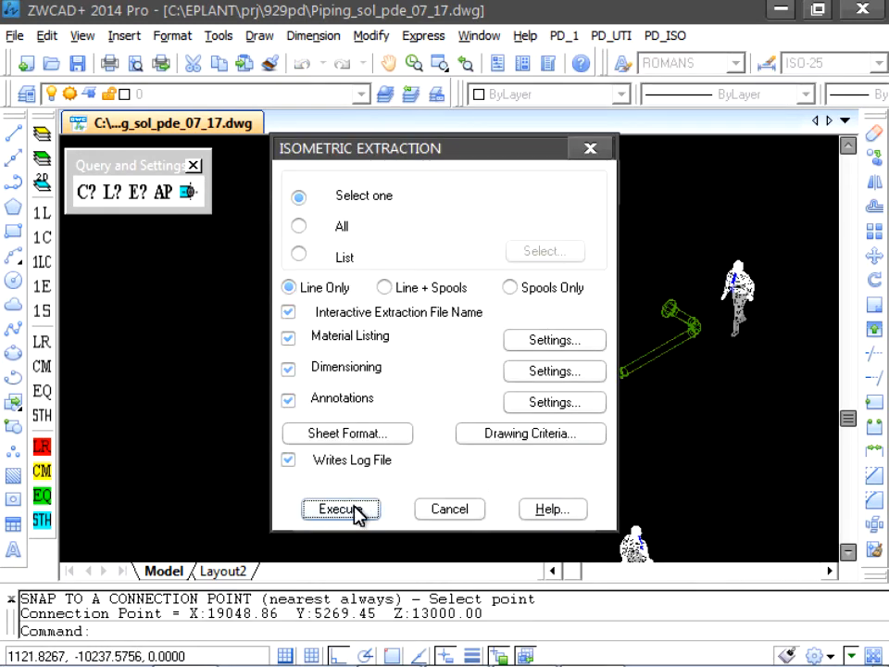
left_click(350, 508)
left_click(388, 454)
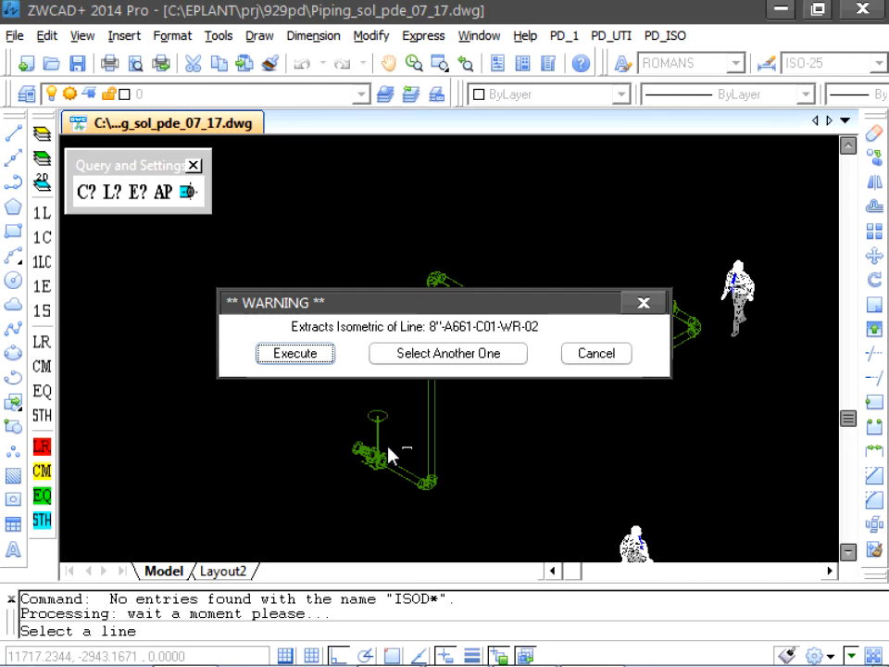
left_click(314, 361)
left_click(350, 372)
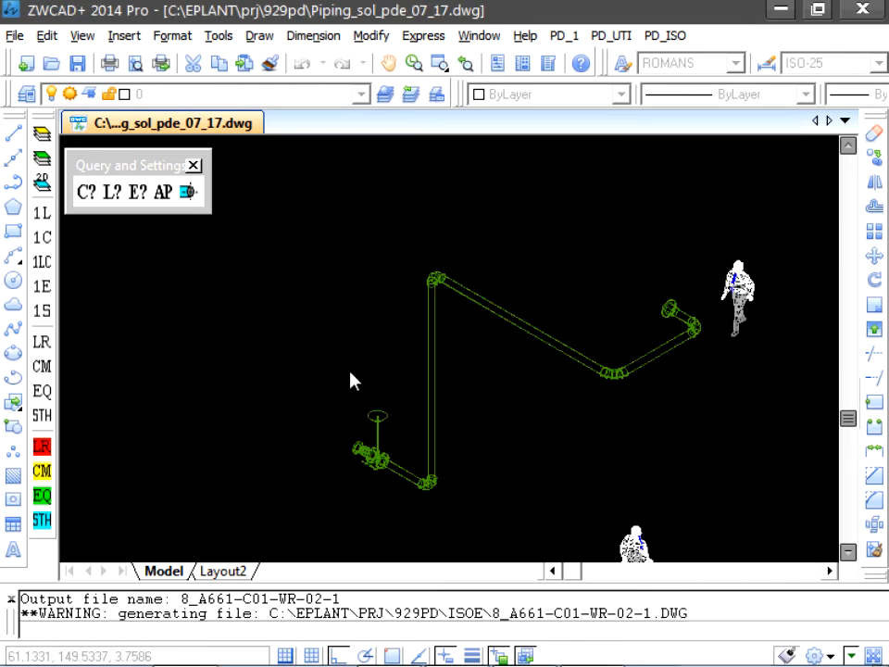
left_click(454, 356)
left_click(457, 358)
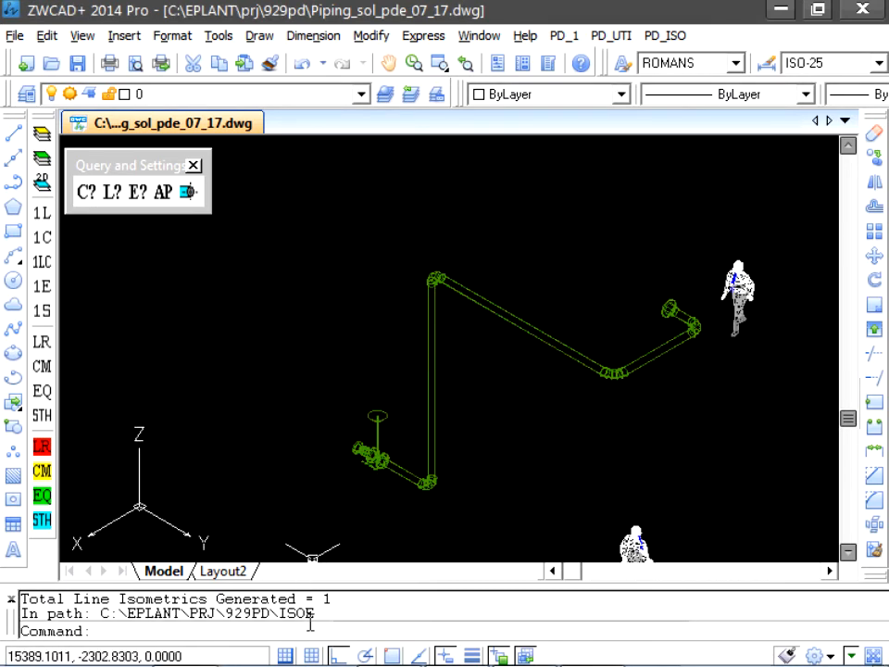
Open the extracted isometric 8_A661-C01-WR-02-1.dwg from the project's ISOE folder and examine its spool labels along the line
left_click(186, 646)
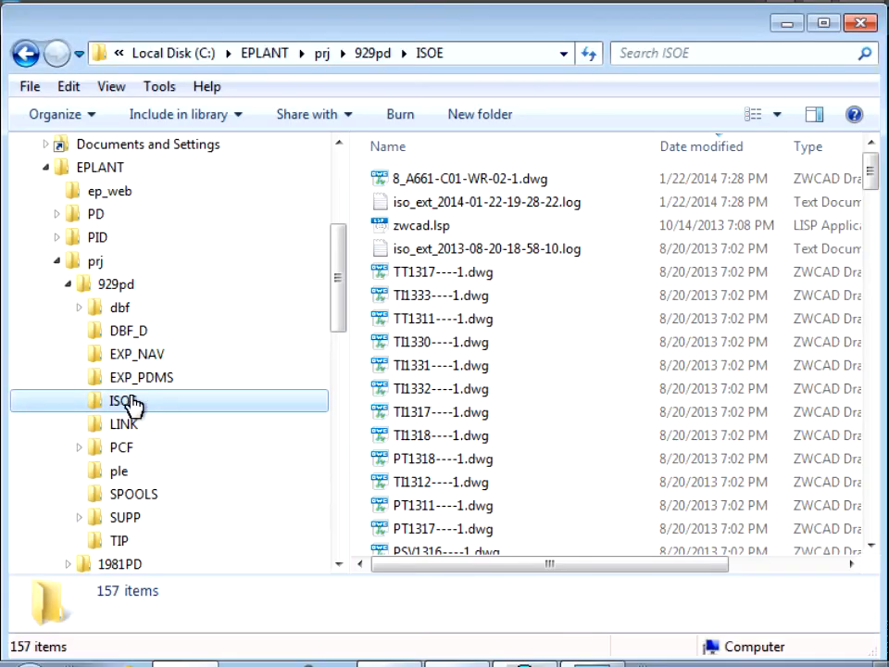
double_click(422, 180)
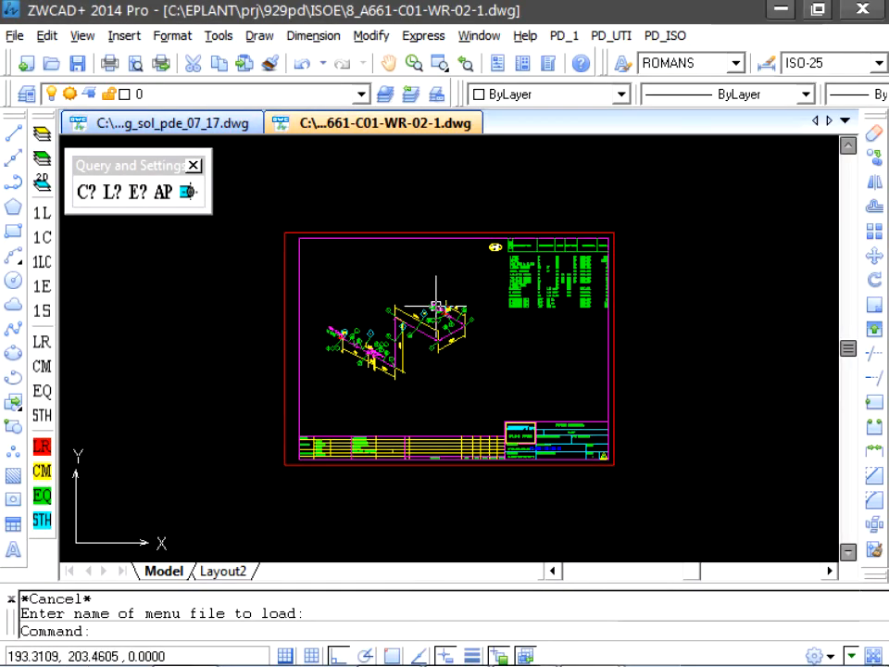
scroll(406, 355, "up", 5)
middle_click_drag(329, 359, 612, 387)
scroll(223, 390, "up", 3)
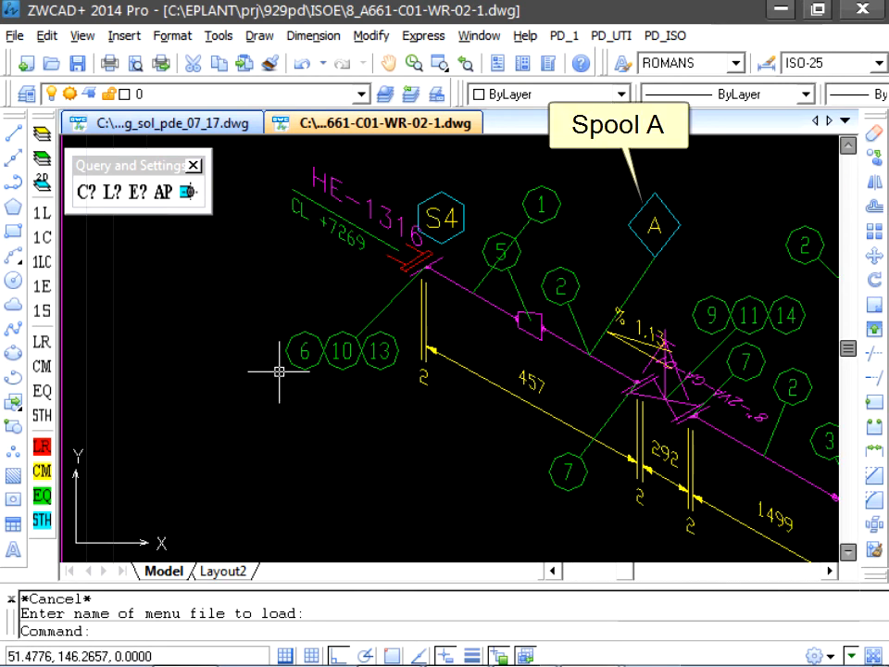
middle_click_drag(323, 330, 286, 349)
mouse_move(405, 349)
middle_mouse_down()
mouse_move(393, 357)
mouse_move(132, 303)
middle_mouse_up()
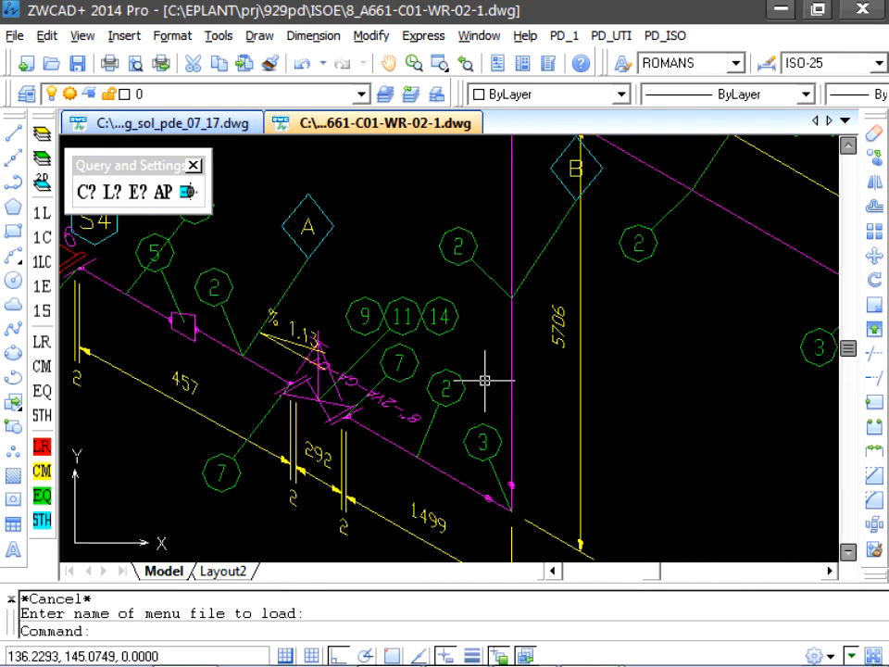
scroll(483, 373, "down", 4)
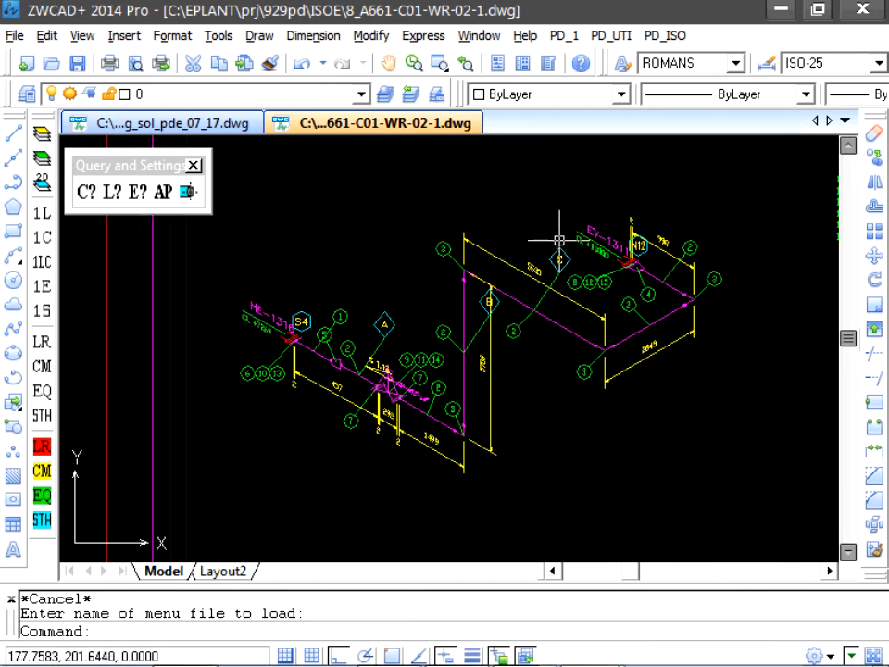
Enable Joint Numbering in the isometric's automatic annotation criteria, without storing the settings in the Project Setup
left_click(665, 35)
mouse_move(663, 455)
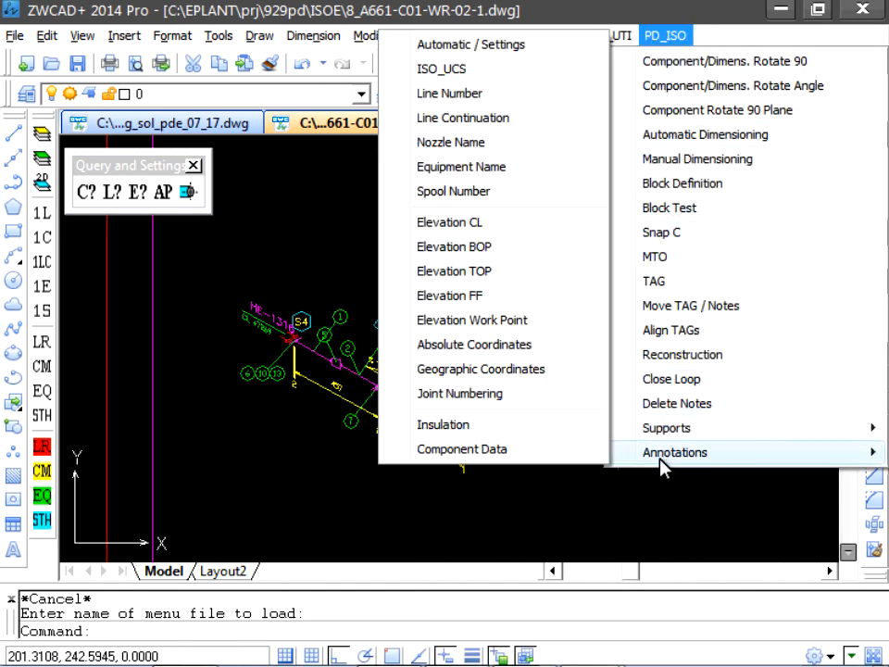
left_click(518, 51)
left_click(401, 353)
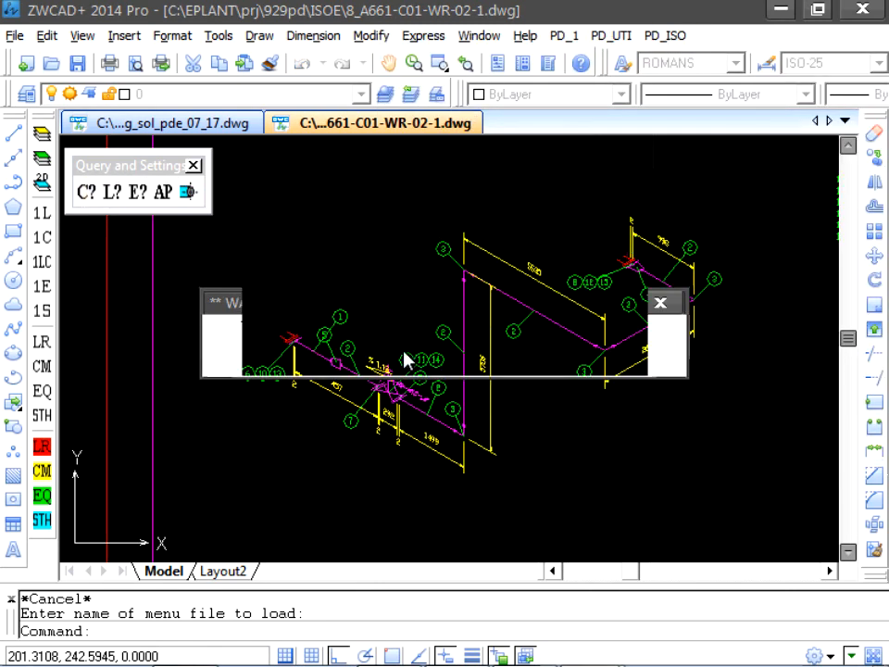
left_click(355, 335)
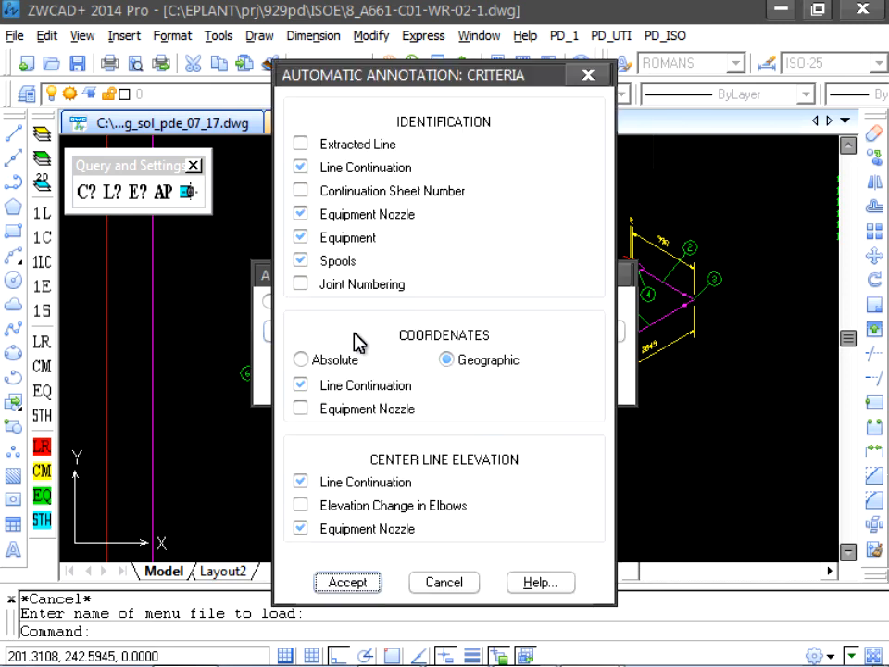
left_click(301, 284)
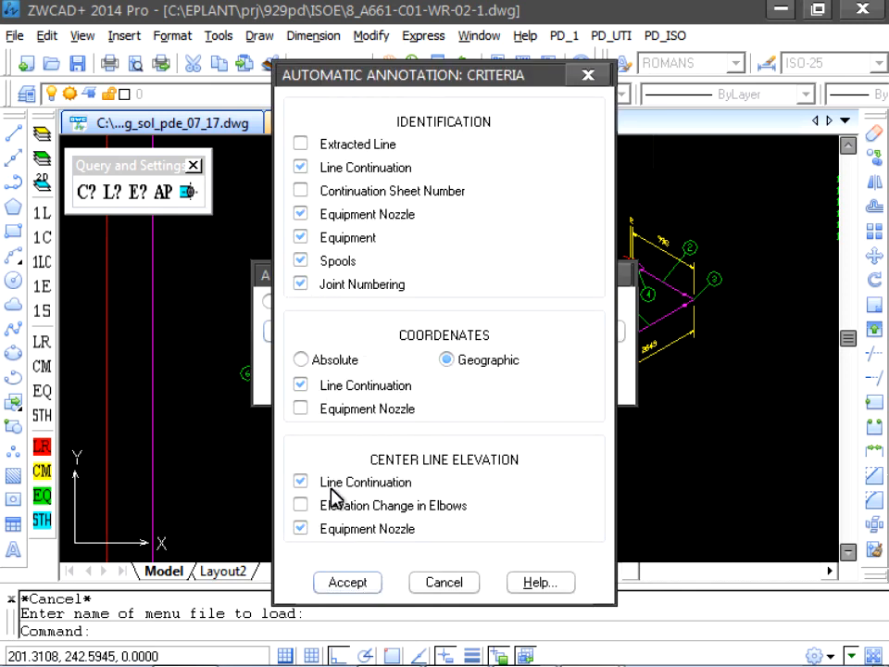
left_click(349, 583)
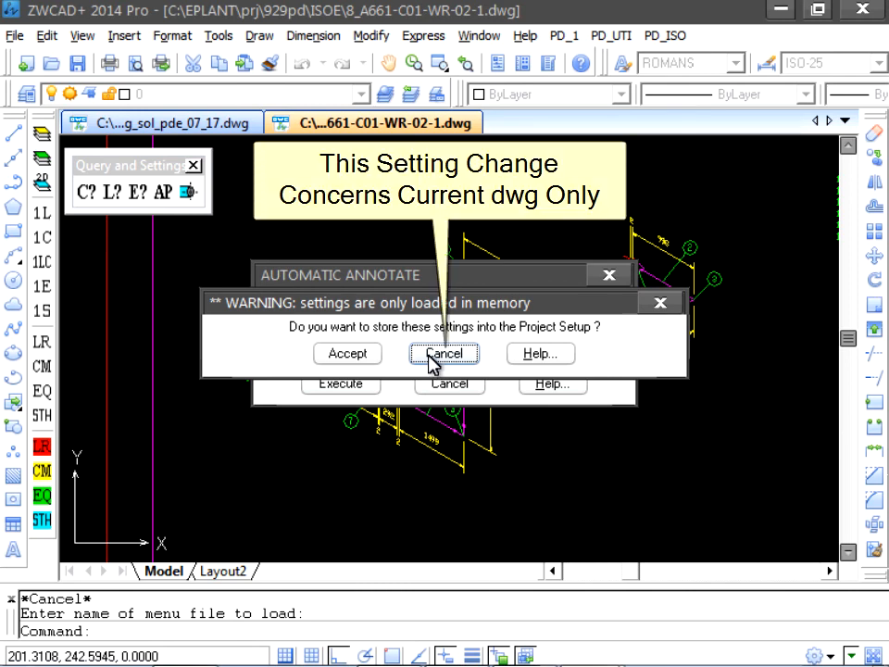
left_click(431, 359)
Run the automatic annotation on the whole file and inspect the joint code tags along the line
left_click(364, 387)
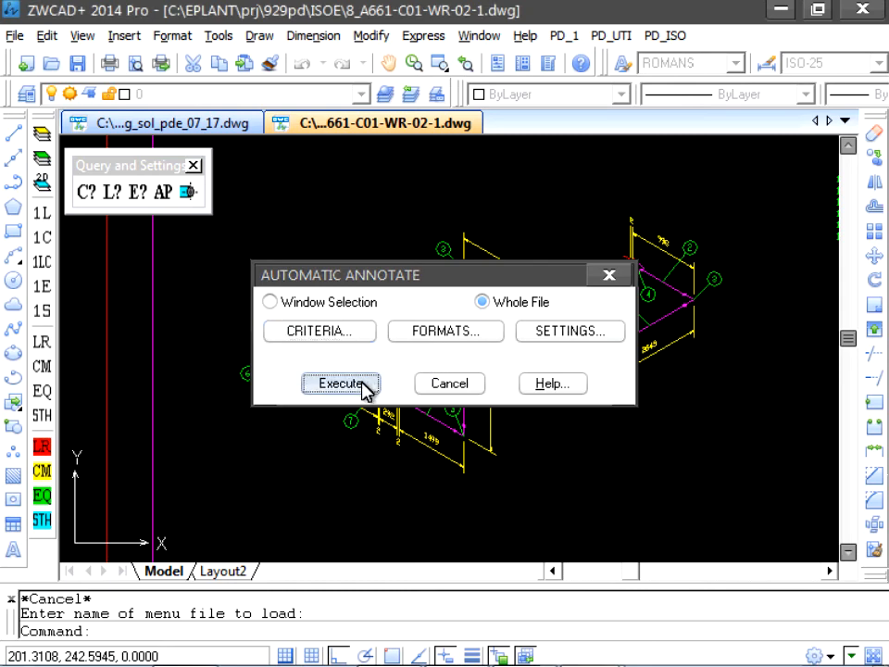
scroll(301, 389, "up", 3)
mouse_move(378, 390)
middle_mouse_down()
mouse_move(369, 406)
mouse_move(387, 417)
mouse_move(333, 453)
mouse_move(365, 413)
mouse_move(349, 422)
middle_mouse_up()
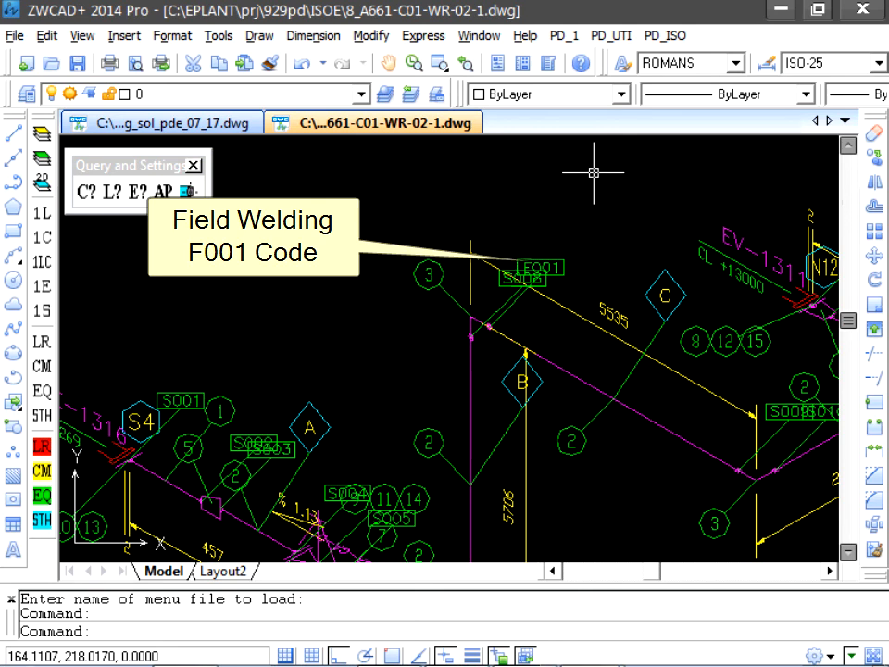
Move the S008 joint tag clear of the F001 tag, up beyond the elbow's item 3 balloon, with Ortho off
left_click(665, 37)
left_click(686, 87)
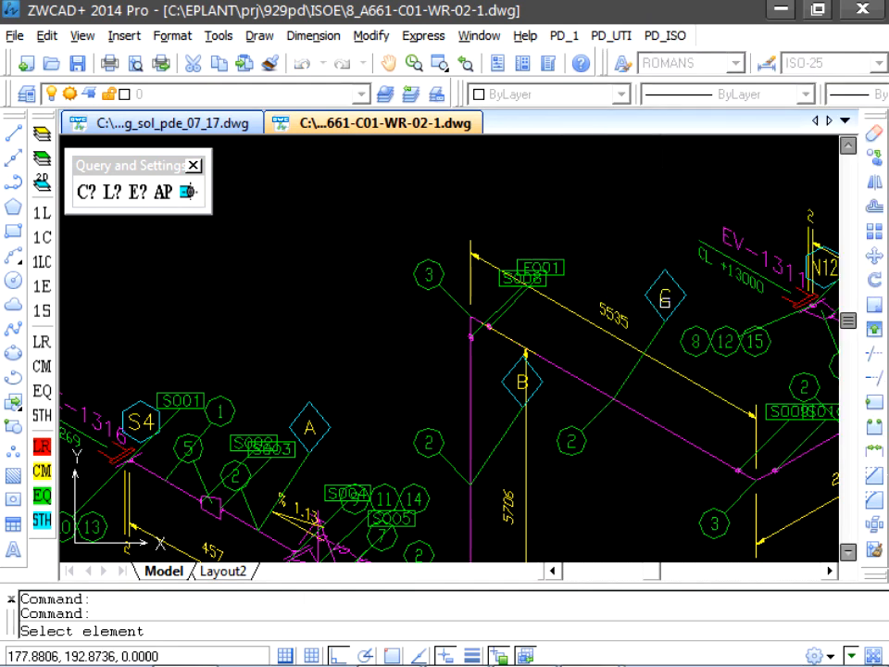
left_click(512, 286)
key("F8")
left_click(399, 210)
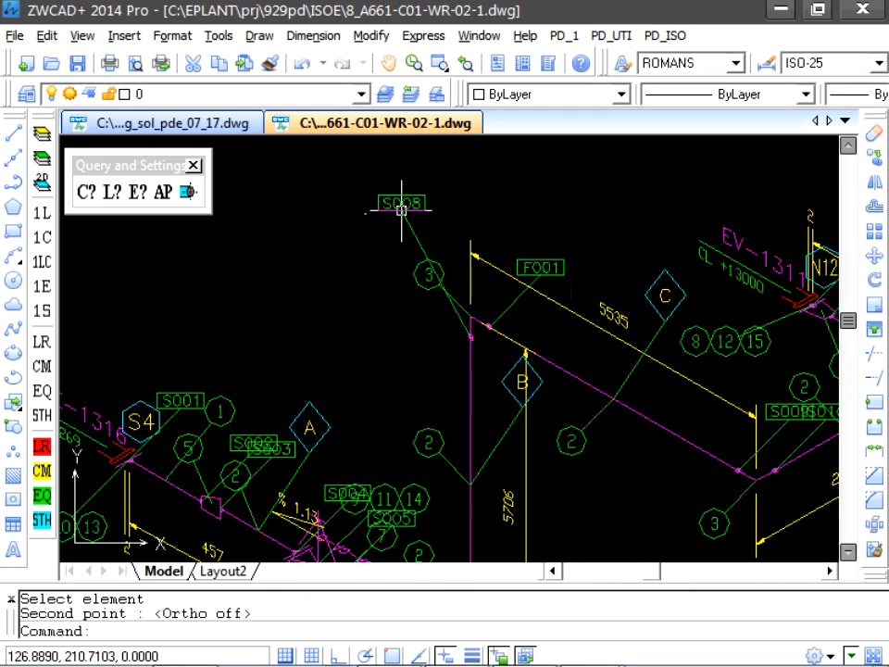
Query the component characteristics of spool B's upper elbow in the isometric to check its joint codes
scroll(258, 304, "up", 3)
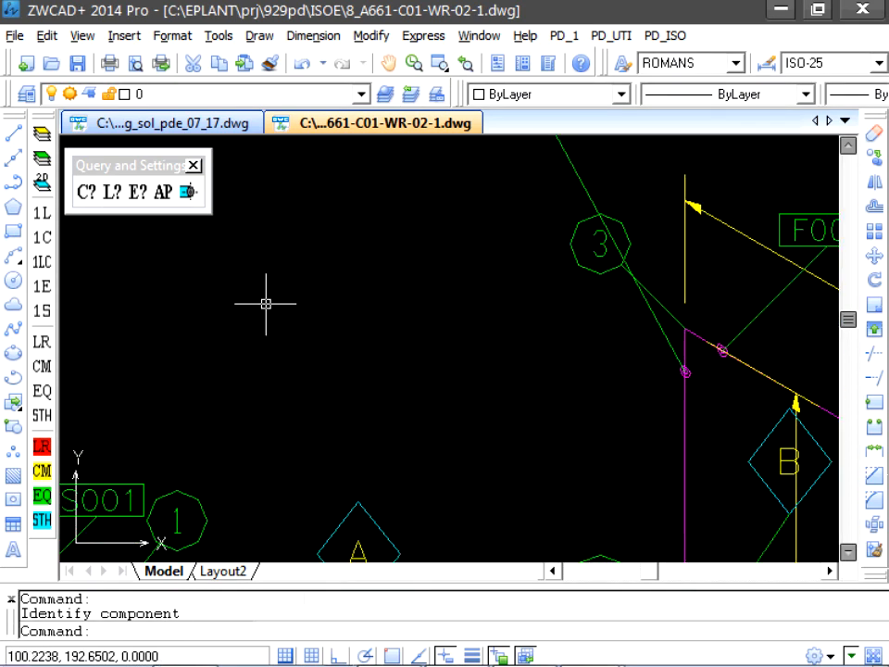
left_click(86, 193)
left_click(686, 350)
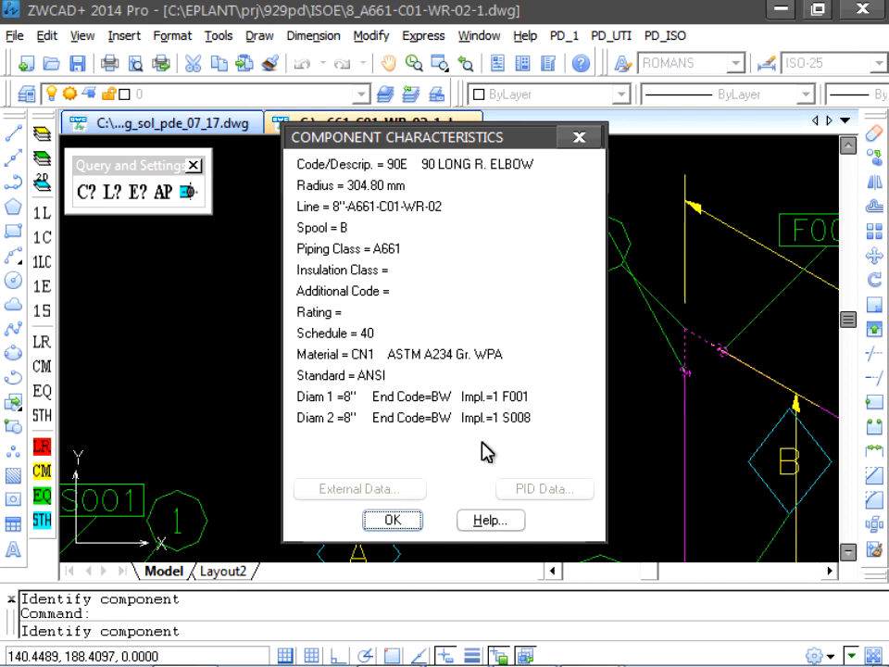
left_click(391, 520)
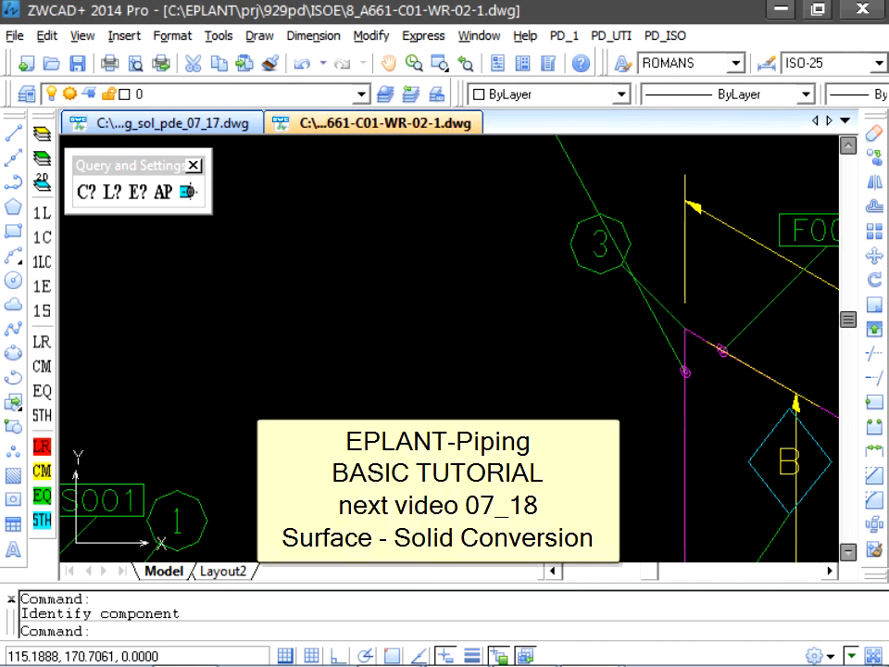